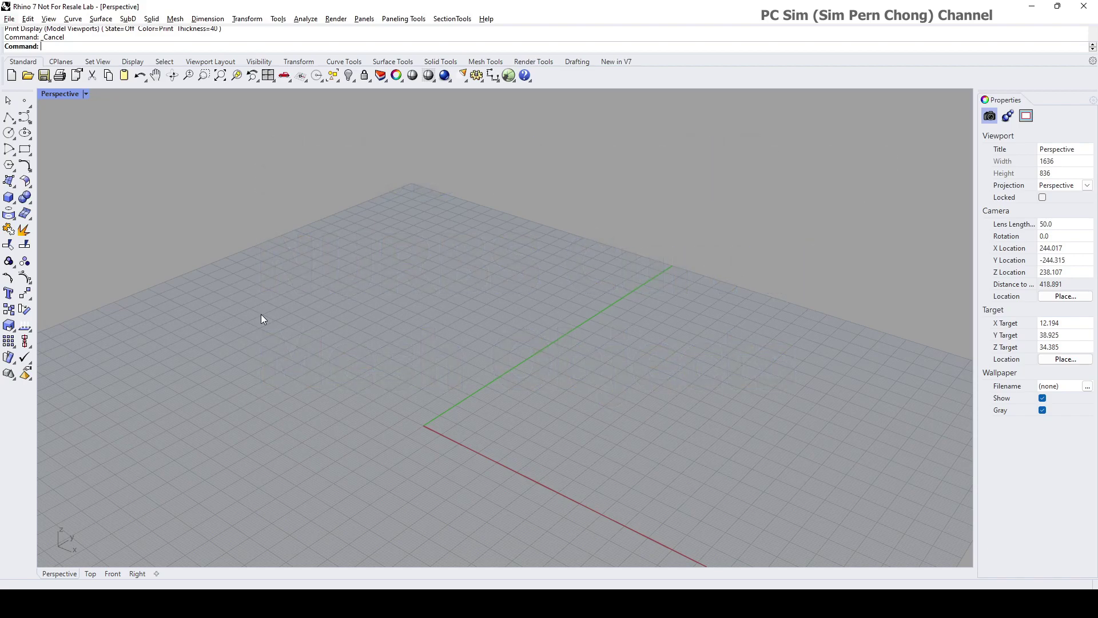
# Step: Tear off the SubD Tools flyout as a floating palette and start the SubDBox command
pyautogui.click(624, 62)
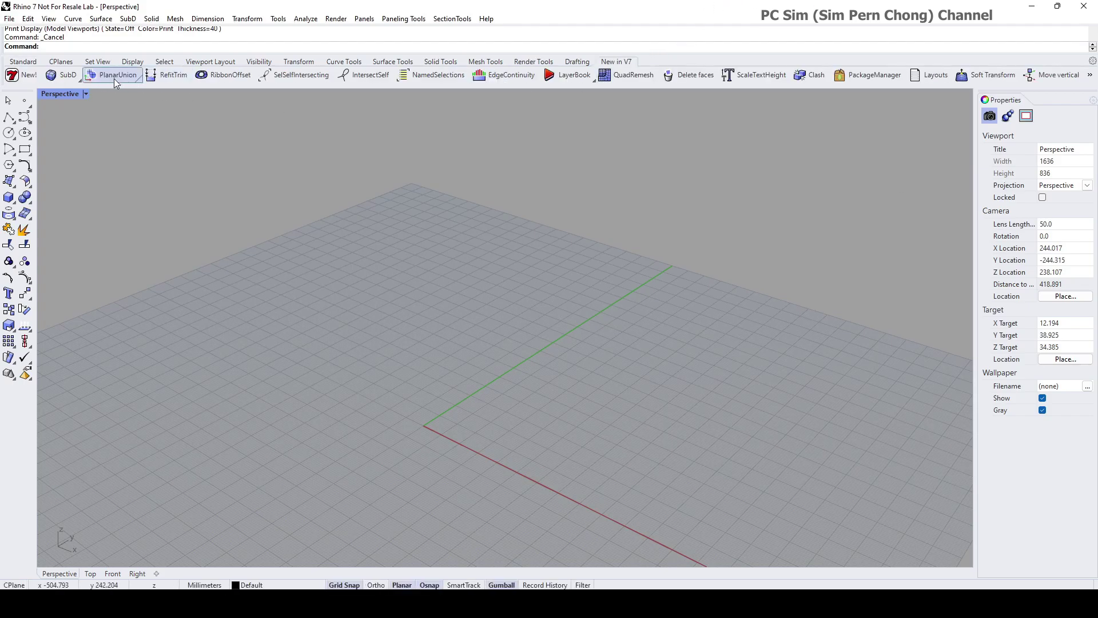
pyautogui.click(64, 75)
pyautogui.moveTo(74, 84); pyautogui.dragTo(134, 131)
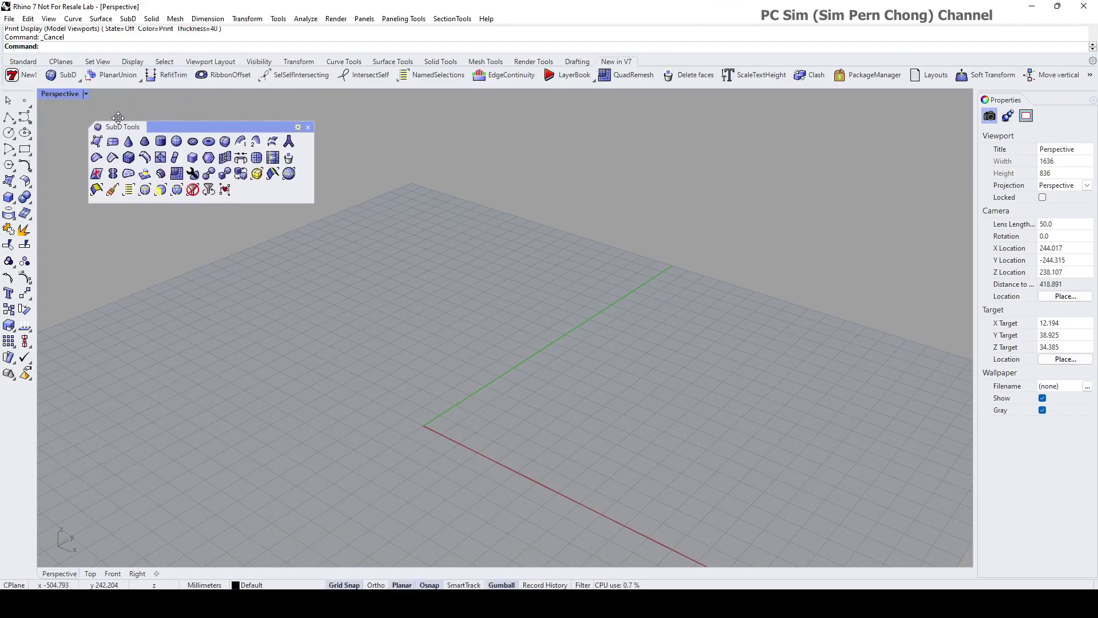
pyautogui.click(224, 143)
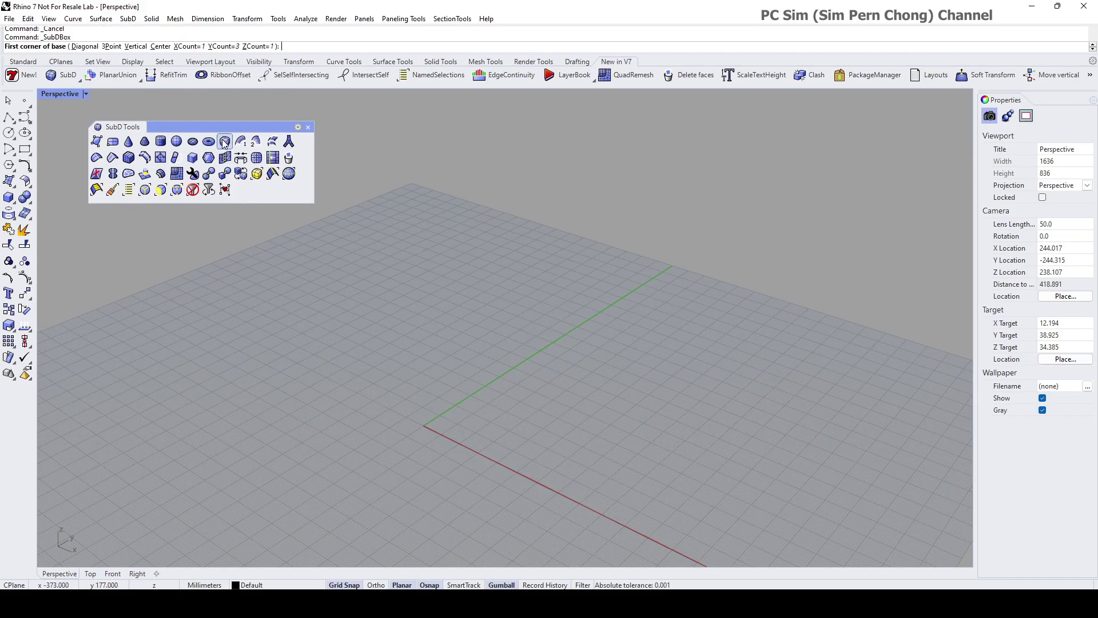
# Step: Create a SubD box with YCount 2 from two base corners and a height point
pyautogui.click(223, 46)
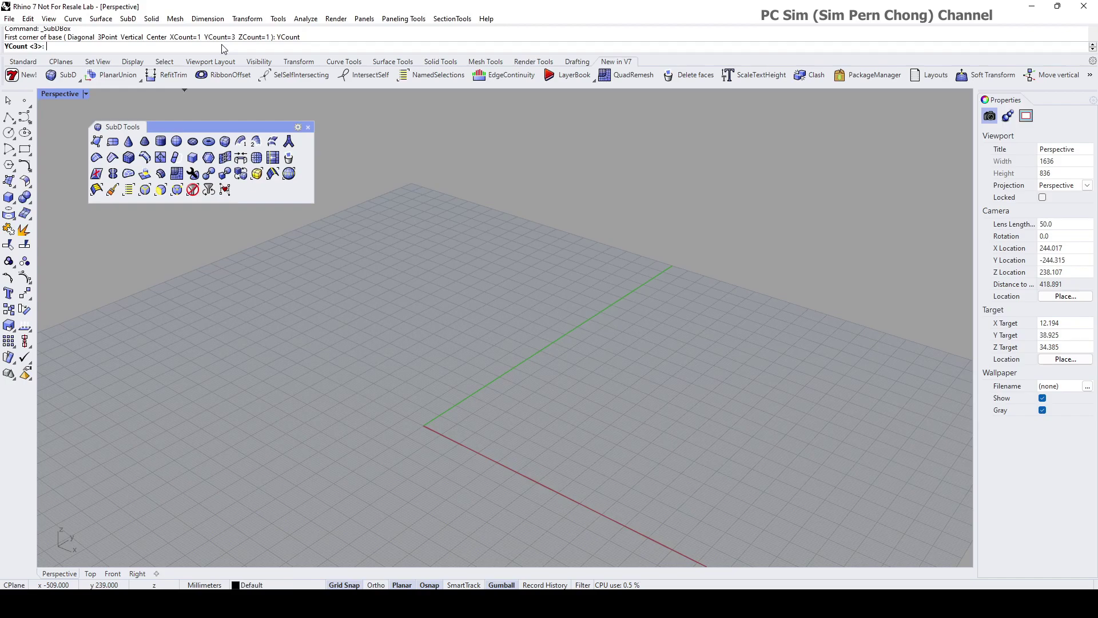
pyautogui.write('2')
pyautogui.press('Return')
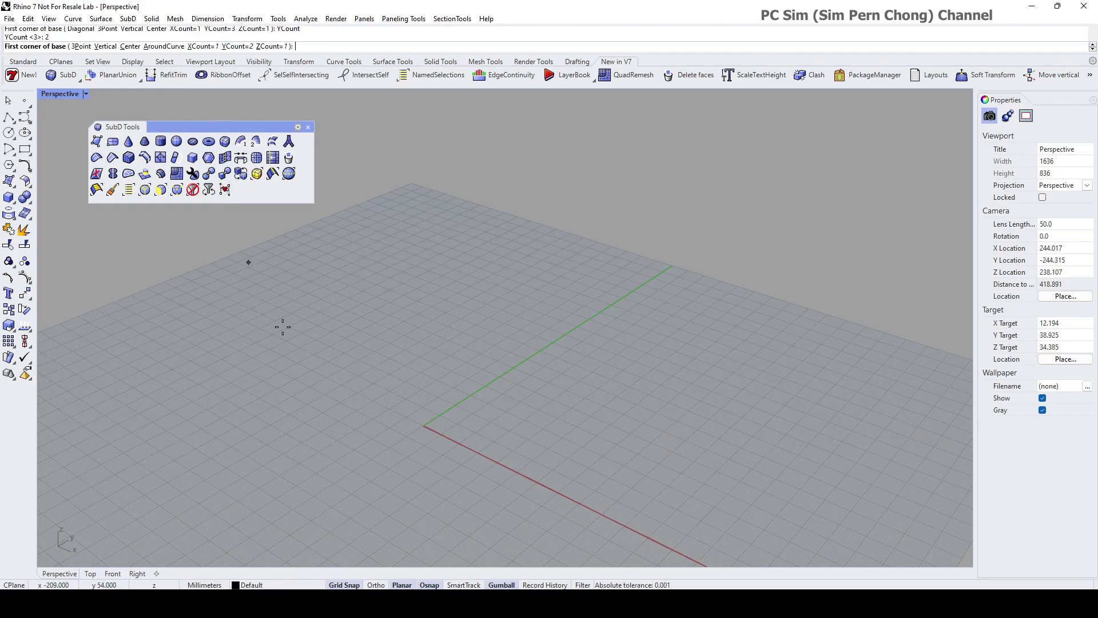
pyautogui.scroll(1, 390, 407)
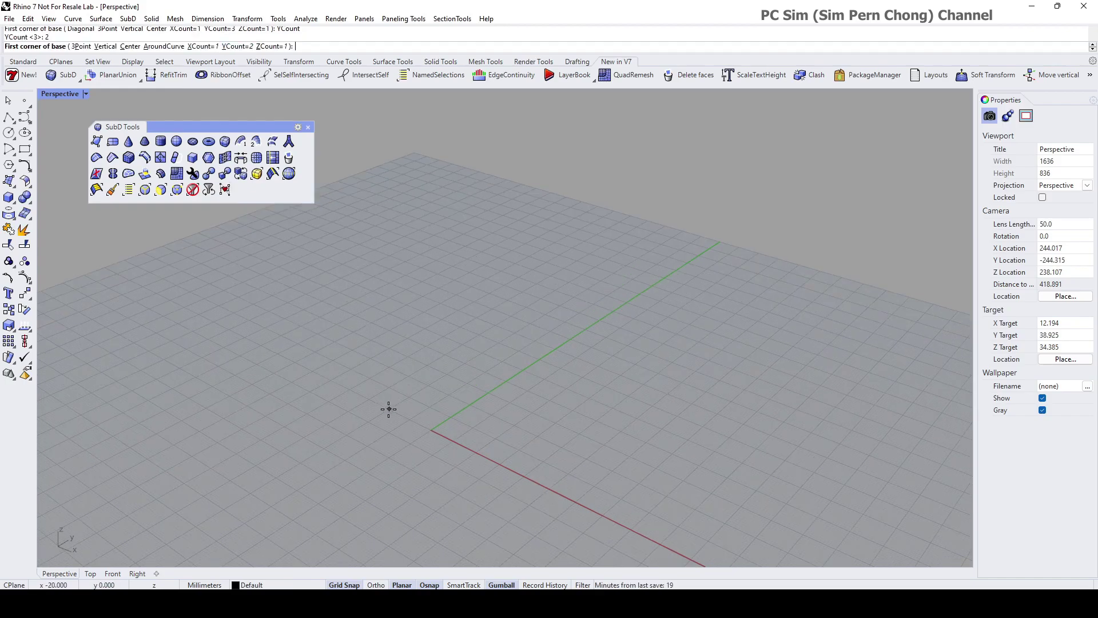
pyautogui.click(389, 409)
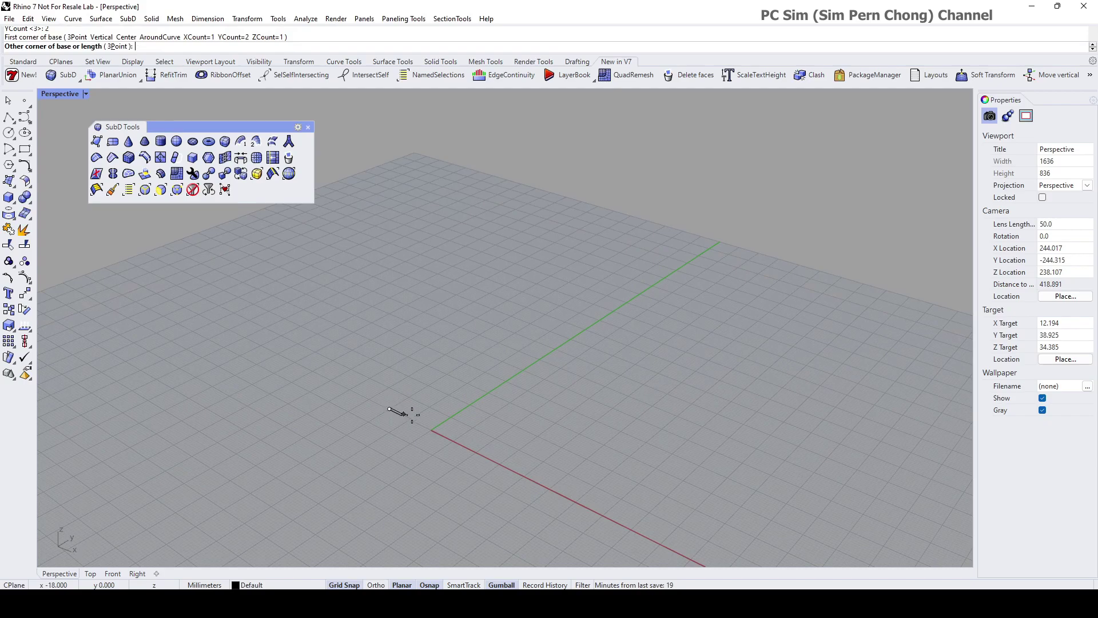
pyautogui.click(548, 400)
pyautogui.click(538, 349)
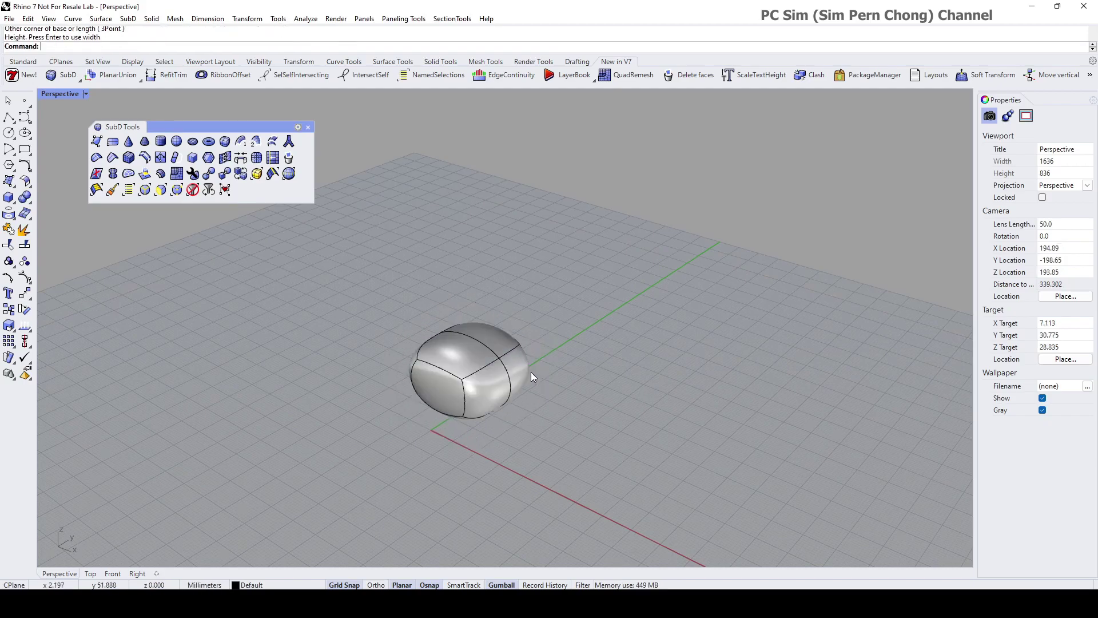
# Step: Zoom, pan and orbit the Perspective view around the rounded SubD box
pyautogui.scroll(2, 521, 376)
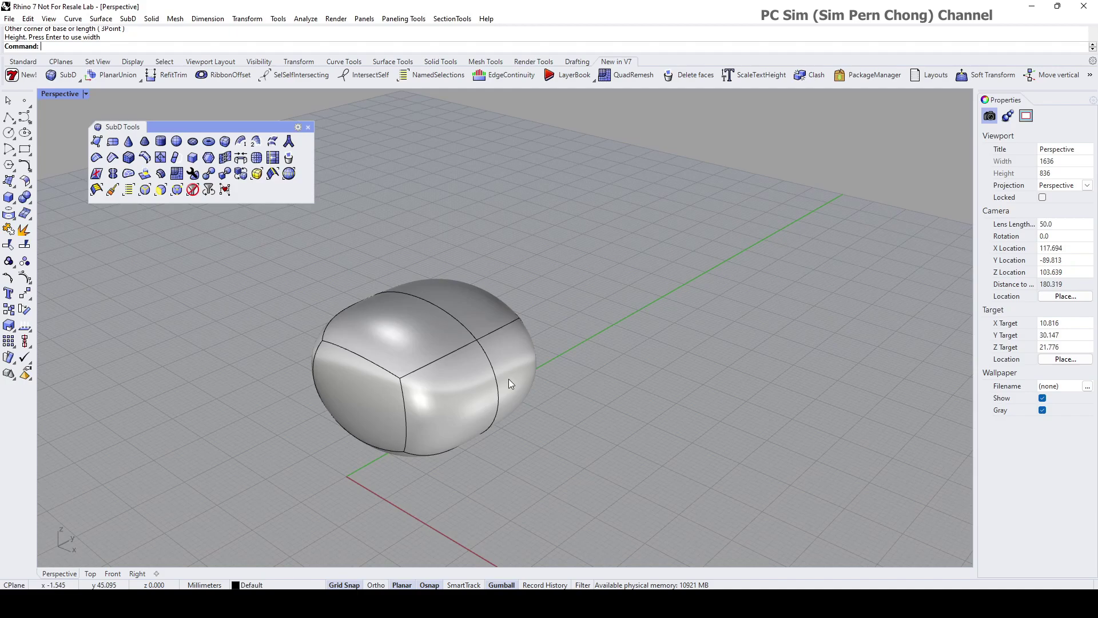
pyautogui.scroll(2, 509, 379)
pyautogui.keyDown('shift'); pyautogui.moveTo(509, 379); pyautogui.dragTo(581, 366, button='right'); pyautogui.keyUp('shift')
pyautogui.scroll(-2, 504, 363)
pyautogui.moveTo(504, 363); pyautogui.dragTo(582, 372, button='right')
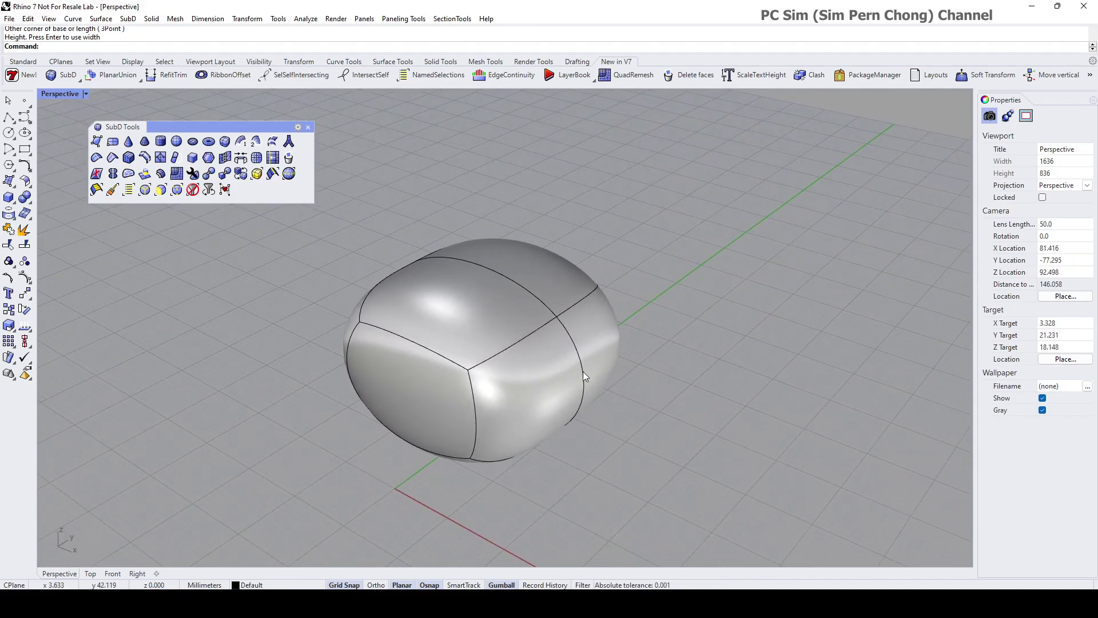
pyautogui.scroll(2, 583, 372)
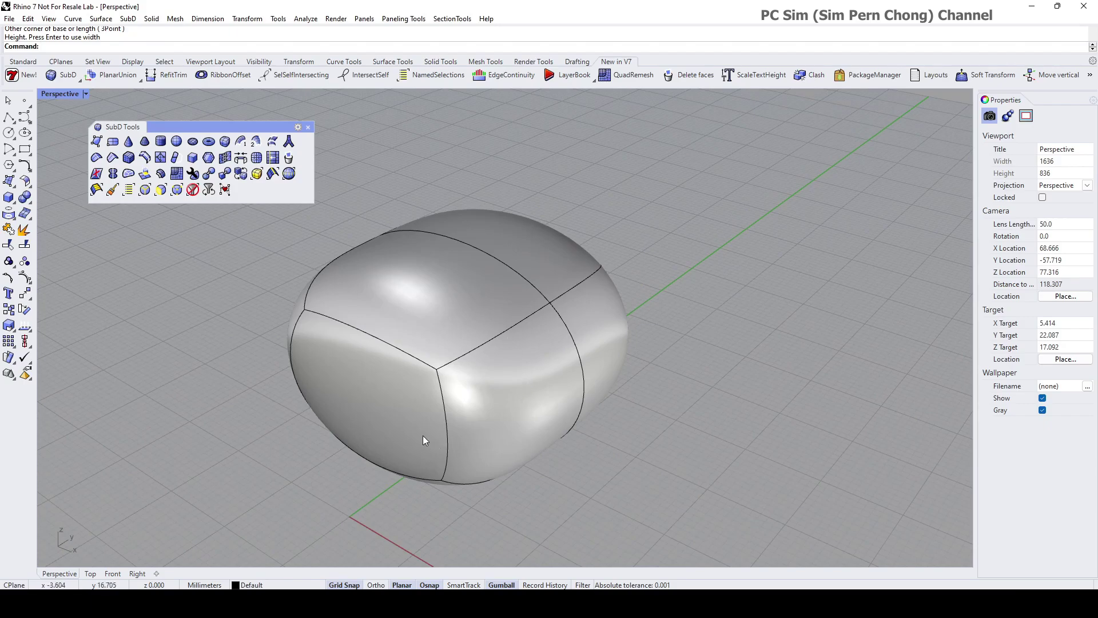
pyautogui.scroll(-2, 423, 437)
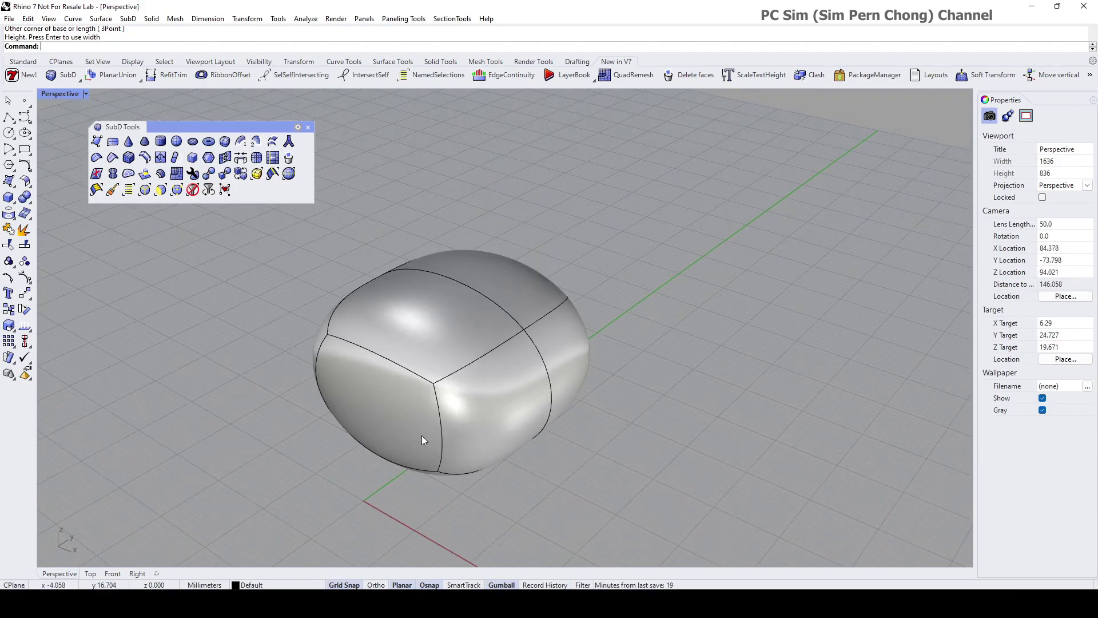
pyautogui.press('Tab')
pyautogui.press('Tab')
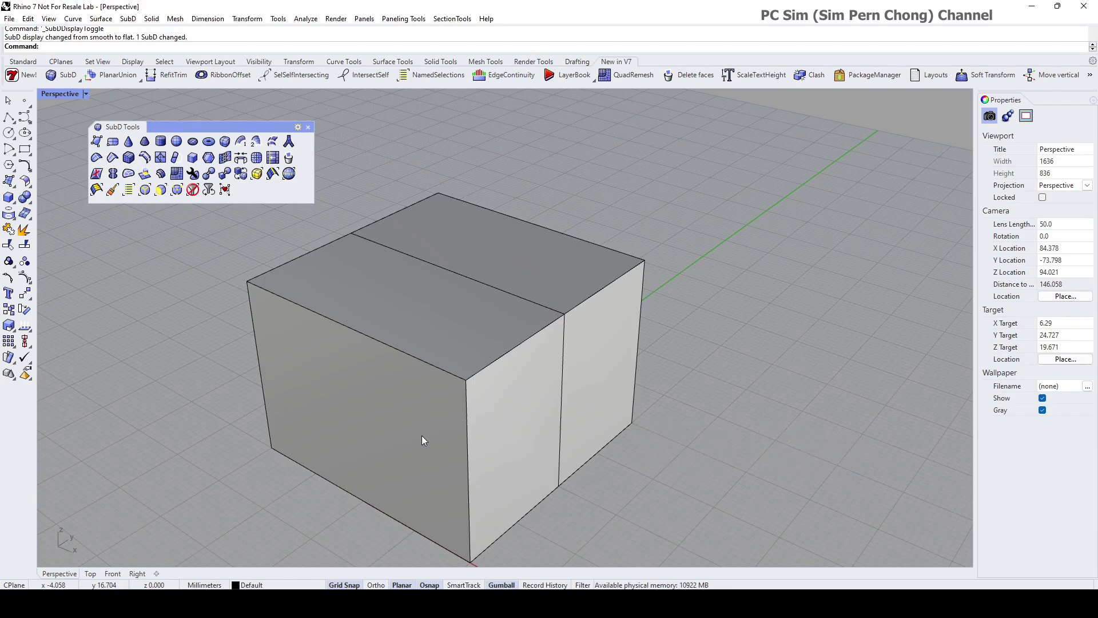
pyautogui.press('Tab')
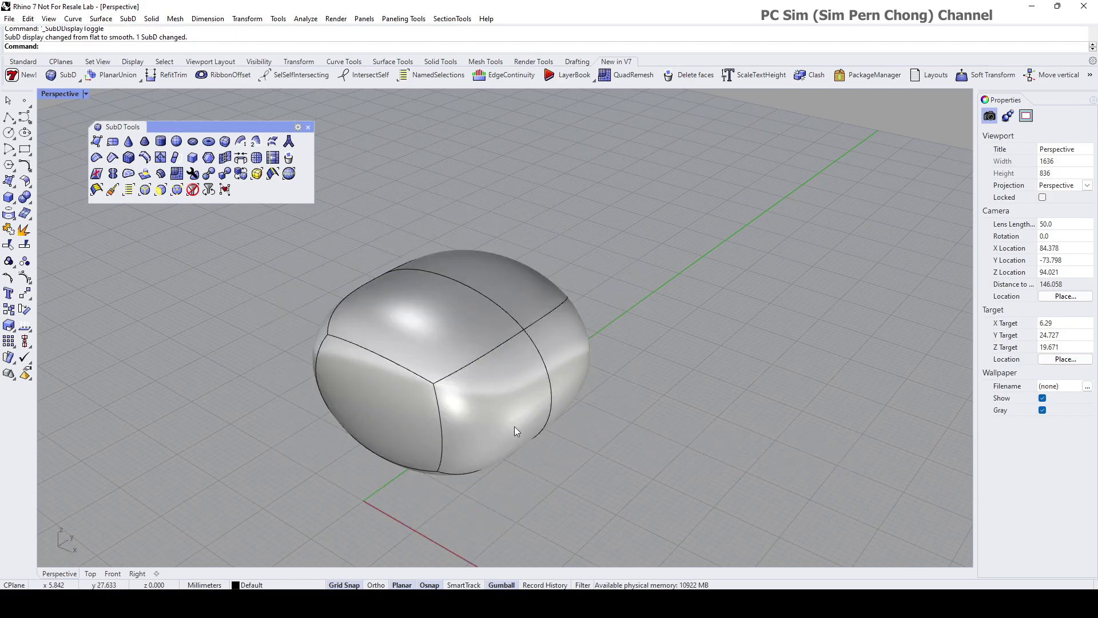
pyautogui.scroll(2, 513, 426)
pyautogui.scroll(1, 509, 425)
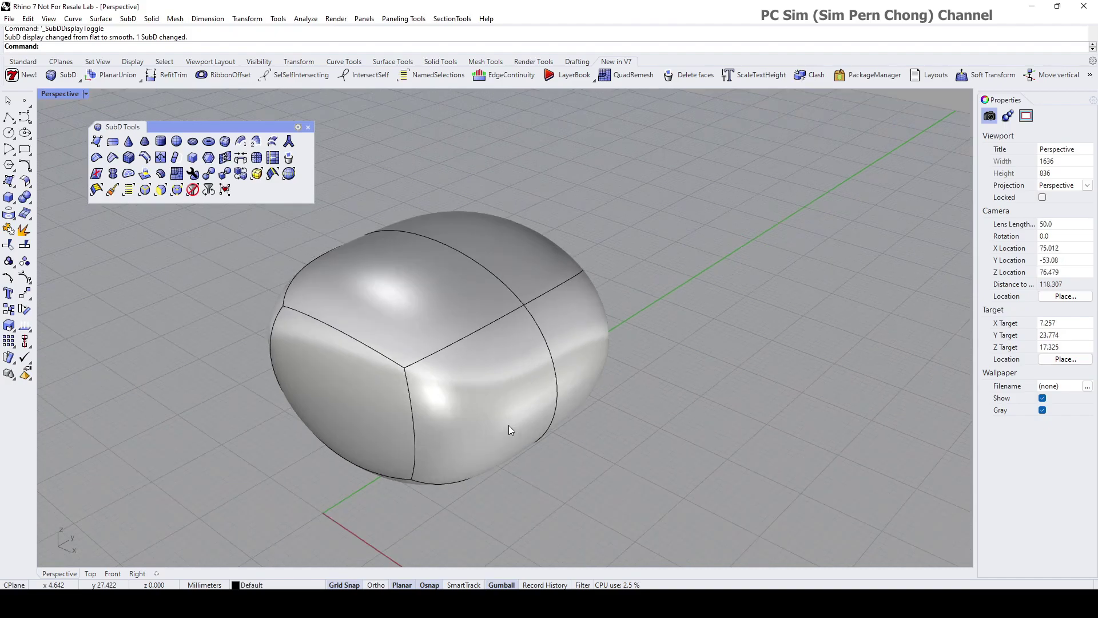
pyautogui.scroll(-3, 509, 424)
pyautogui.moveTo(509, 425)
pyautogui.mouseDown(button='right')
pyautogui.moveTo(503, 452)
pyautogui.moveTo(507, 416)
pyautogui.mouseUp(button='right')
pyautogui.click(504, 413)
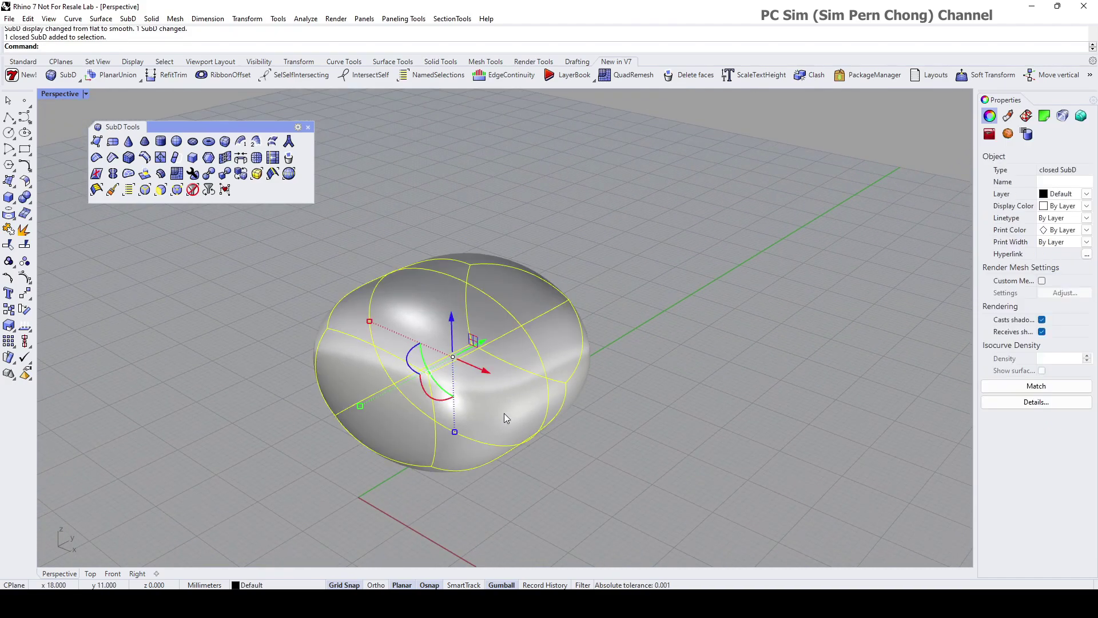
# Step: Delete the SubD box and maximize the Front view, panning the origin lower right
pyautogui.press('Delete')
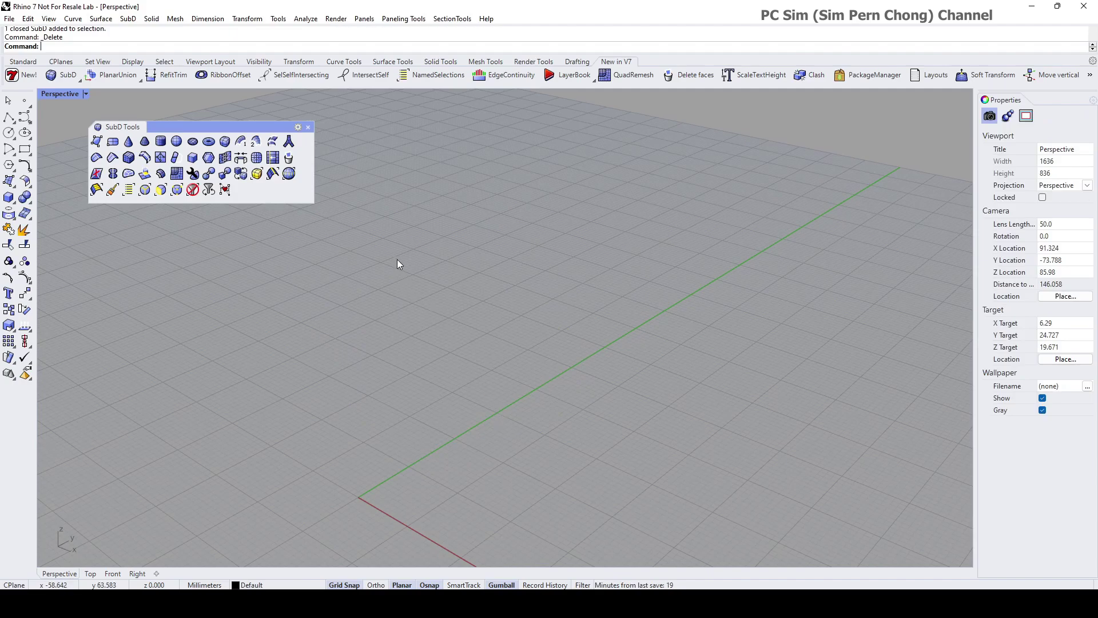
pyautogui.doubleClick(60, 94)
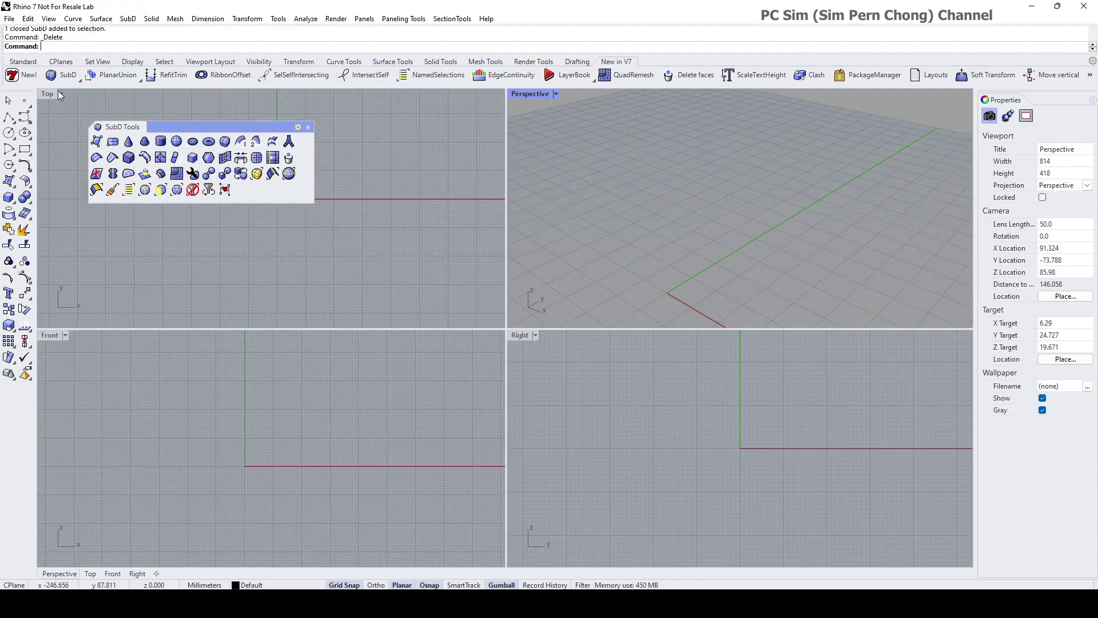
pyautogui.doubleClick(52, 336)
pyautogui.moveTo(266, 398); pyautogui.dragTo(376, 447, button='right')
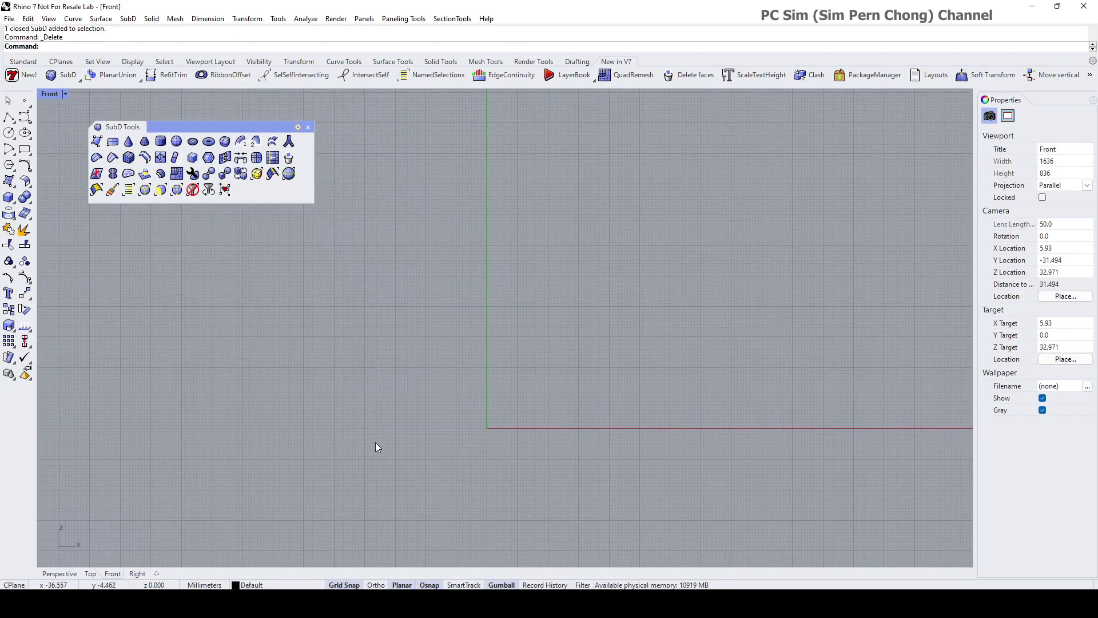
# Step: Draw a four-point arched curve across the origin, ending on the x axis
pyautogui.click(21, 118)
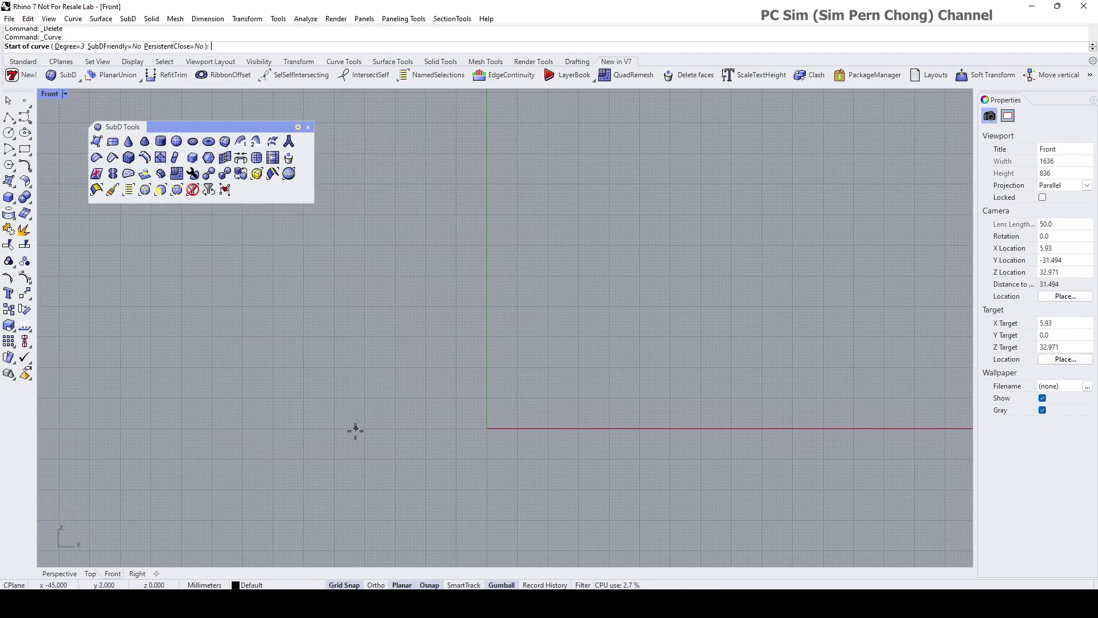
pyautogui.click(334, 429)
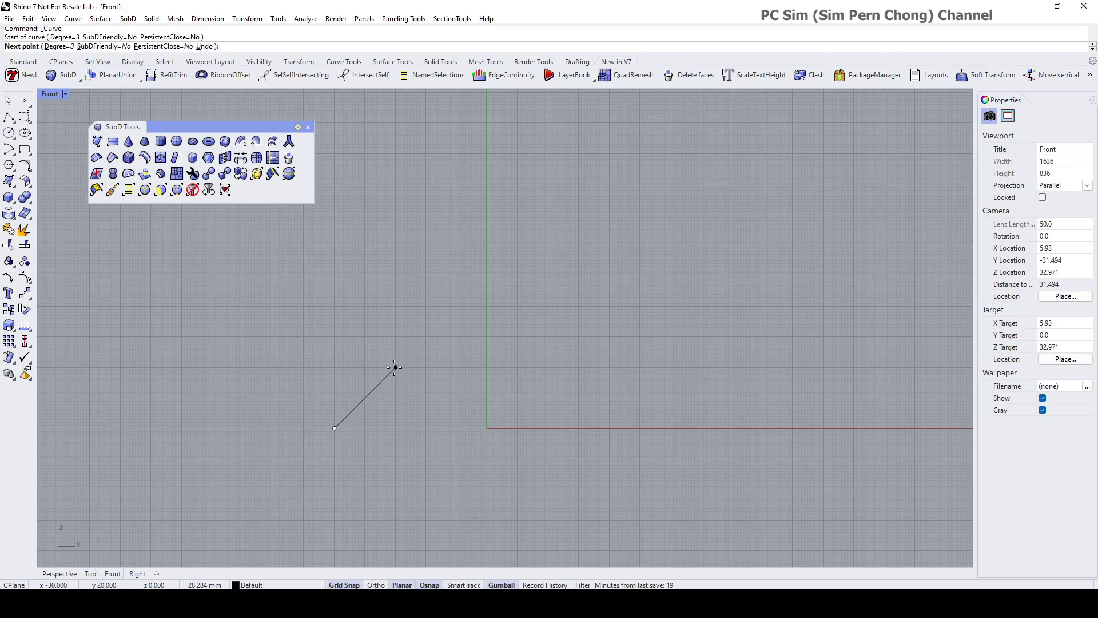
pyautogui.click(396, 367)
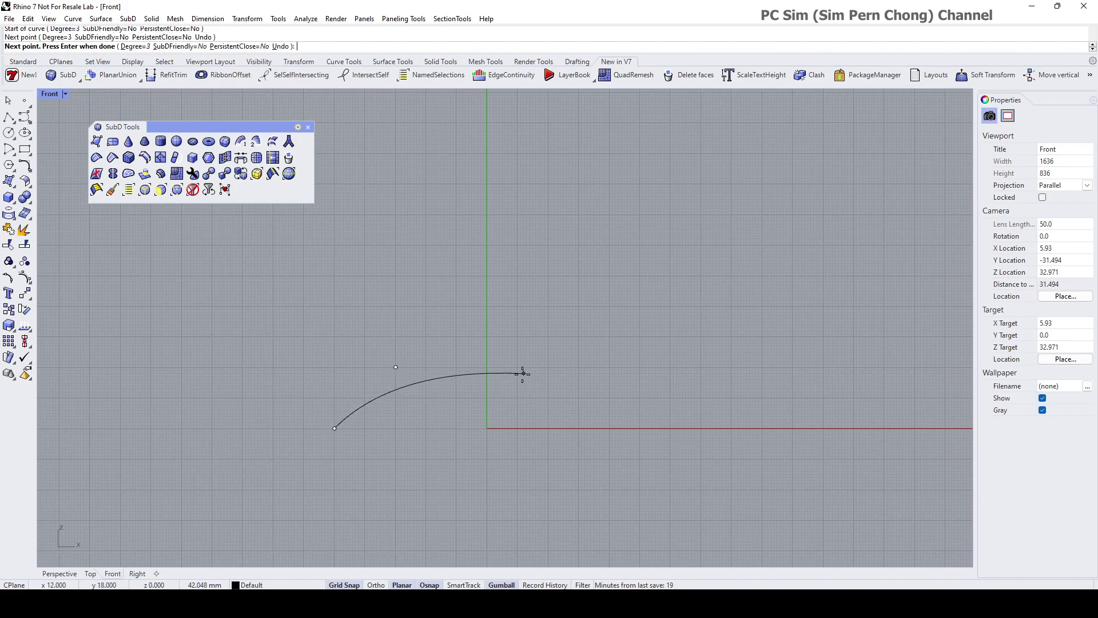
pyautogui.click(578, 367)
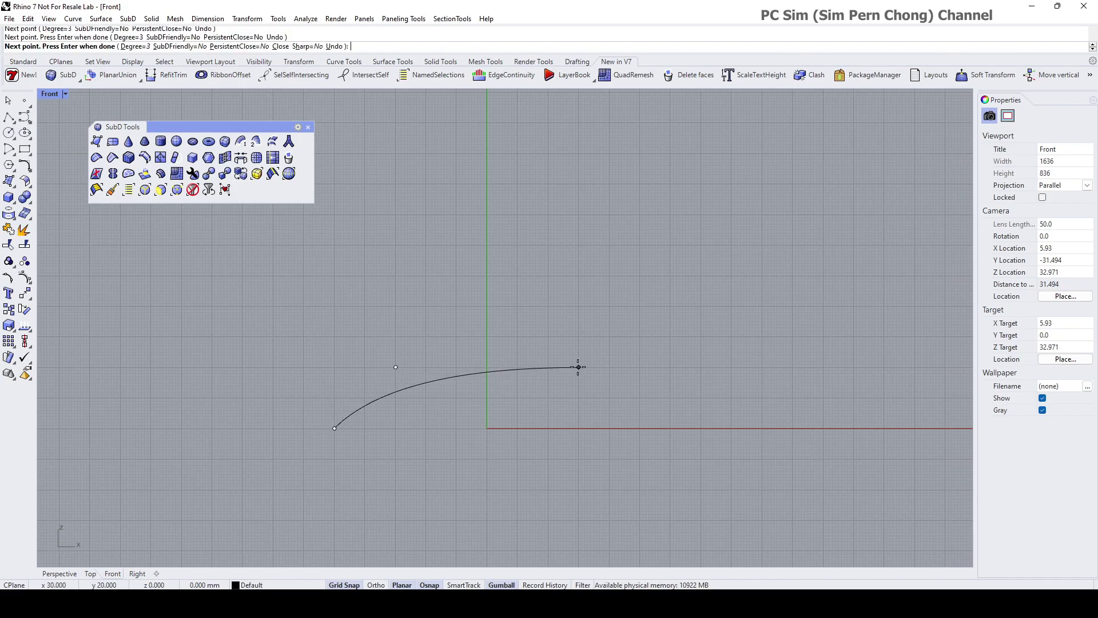
pyautogui.click(639, 427)
pyautogui.press('Return')
# Step: Maximize the Perspective view, select the arc and gumball-drag it along the Y axis
pyautogui.doubleClick(50, 93)
pyautogui.doubleClick(529, 94)
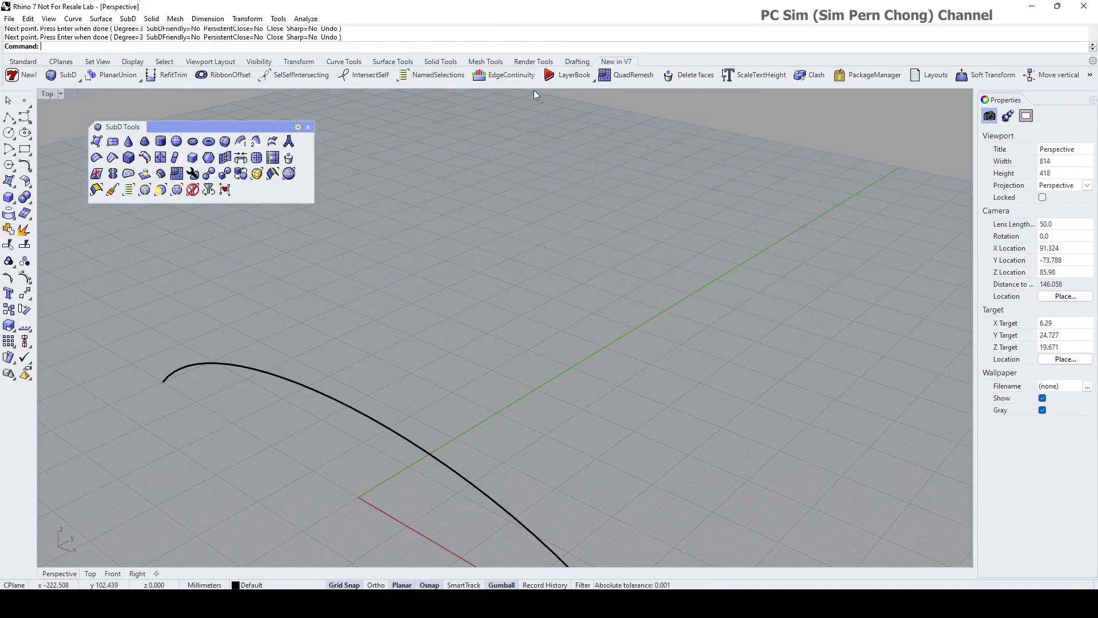
pyautogui.scroll(-4, 435, 261)
pyautogui.keyDown('shift'); pyautogui.moveTo(435, 261); pyautogui.dragTo(273, 438, button='right'); pyautogui.keyUp('shift')
pyautogui.click(275, 424)
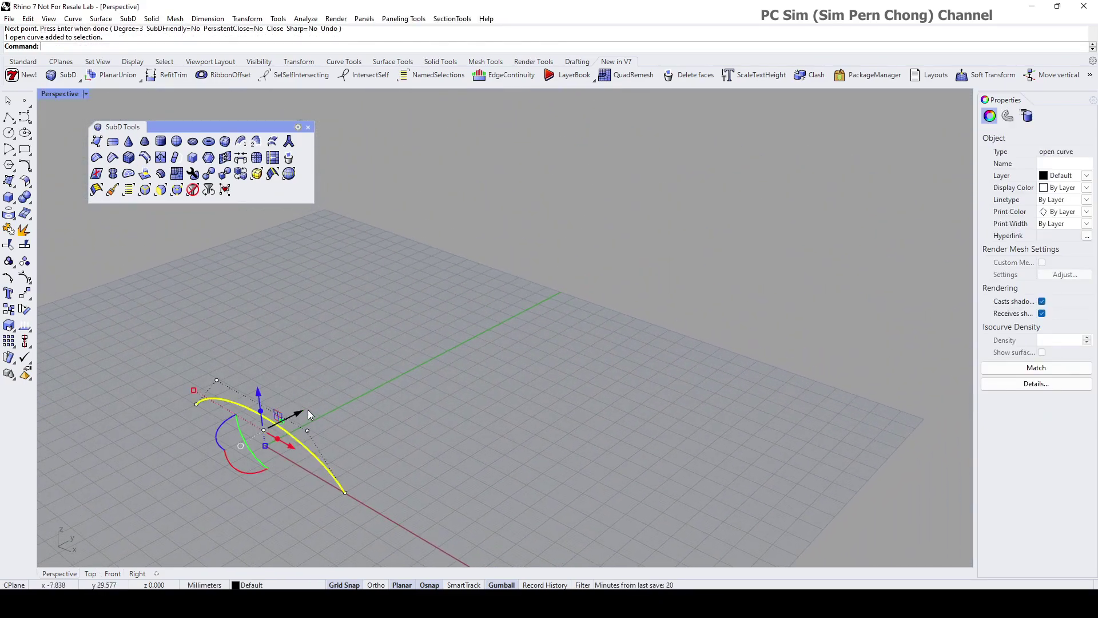
pyautogui.moveTo(308, 410); pyautogui.dragTo(421, 325)
# Step: Alt-copy and scale arc copies to form a row of four arcs of varying size
pyautogui.press('alt')
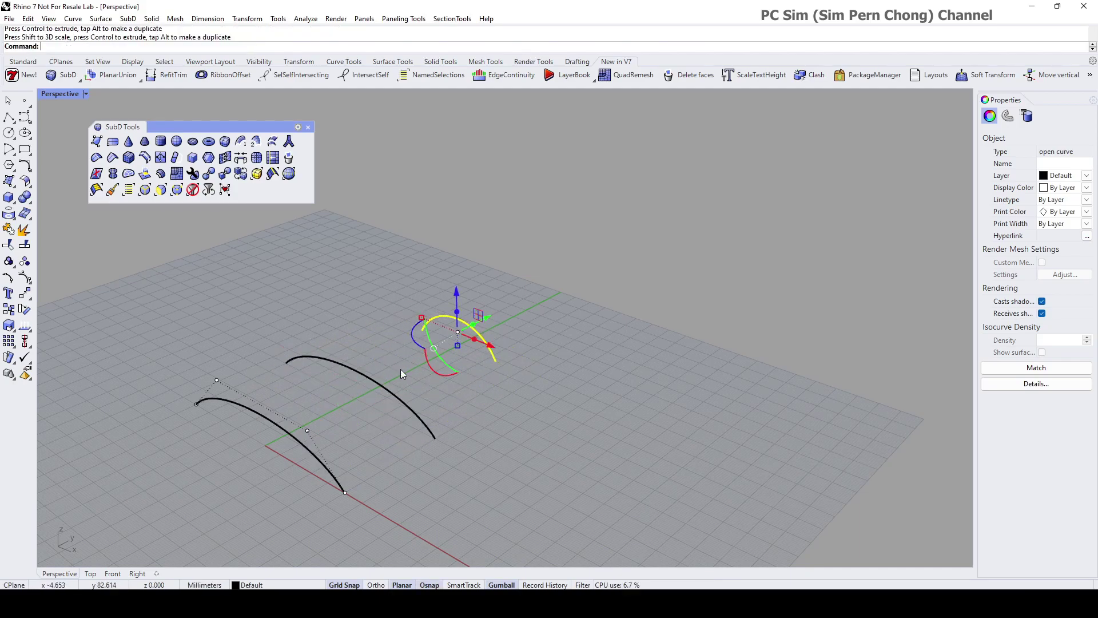
pyautogui.moveTo(401, 369); pyautogui.dragTo(378, 422, button='right')
pyautogui.moveTo(468, 329); pyautogui.dragTo(269, 435)
pyautogui.press('alt')
pyautogui.click(368, 434)
pyautogui.moveTo(369, 434); pyautogui.dragTo(498, 406, button='right')
pyautogui.scroll(5, 492, 401)
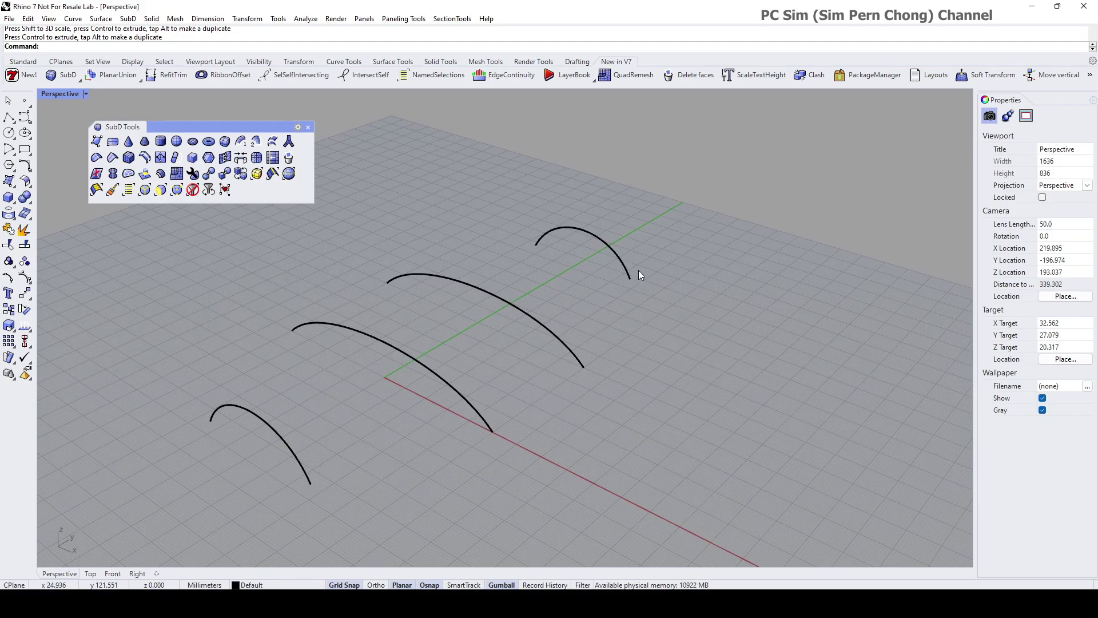
# Step: Preview a SubD loft through the four arcs with Corners enabled, then cancel it
pyautogui.click(272, 143)
pyautogui.click(308, 467)
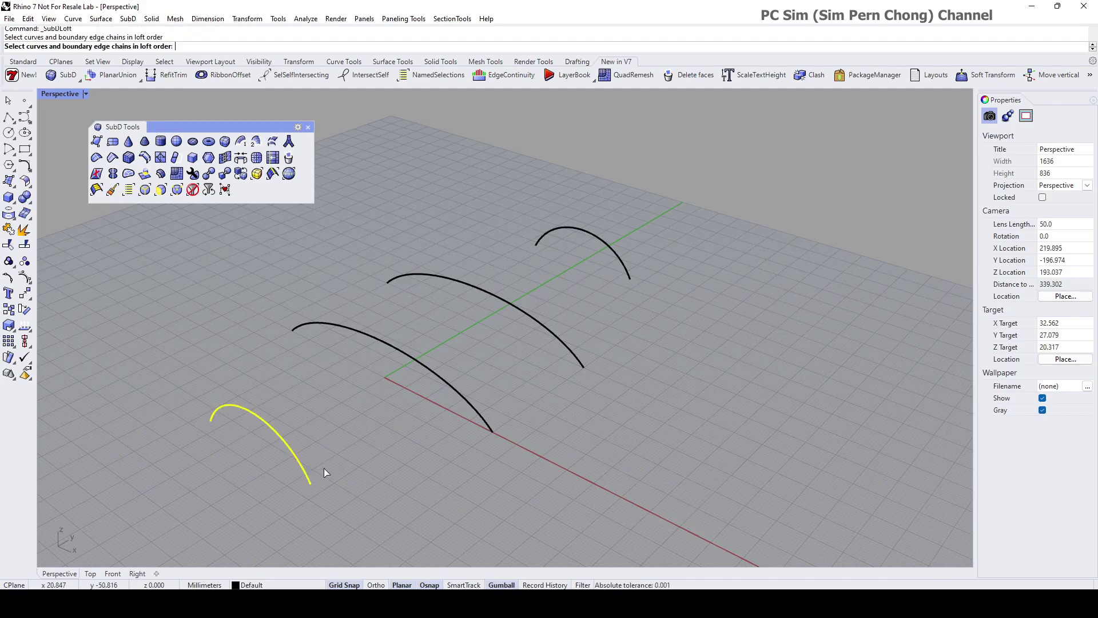
pyautogui.click(440, 384)
pyautogui.click(566, 350)
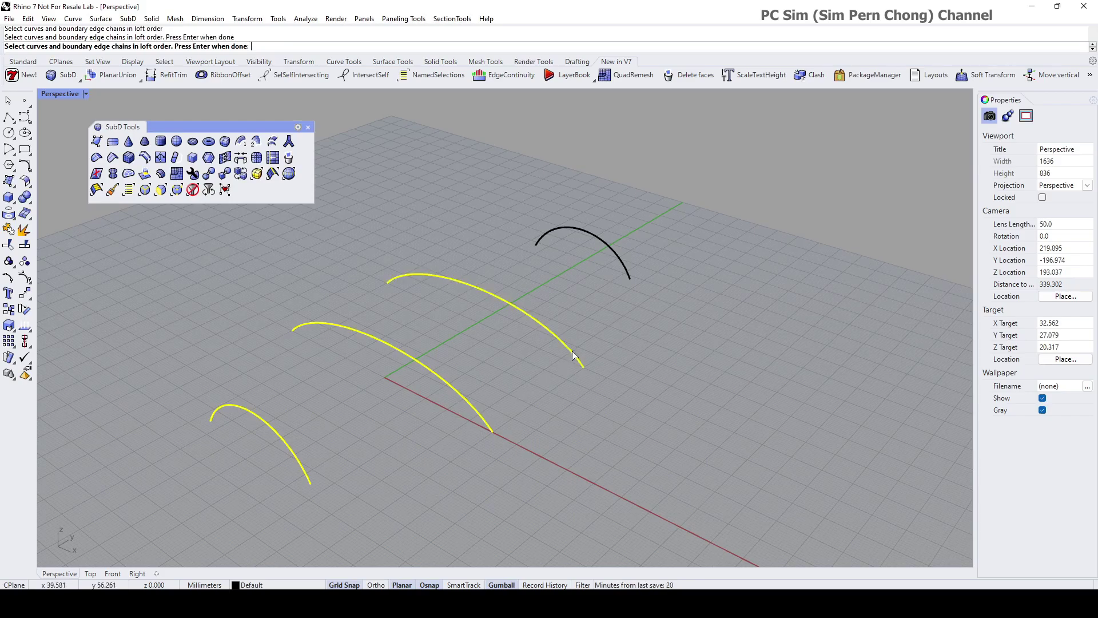
pyautogui.click(624, 269)
pyautogui.rightClick(651, 322)
pyautogui.moveTo(650, 324); pyautogui.dragTo(468, 383, button='right')
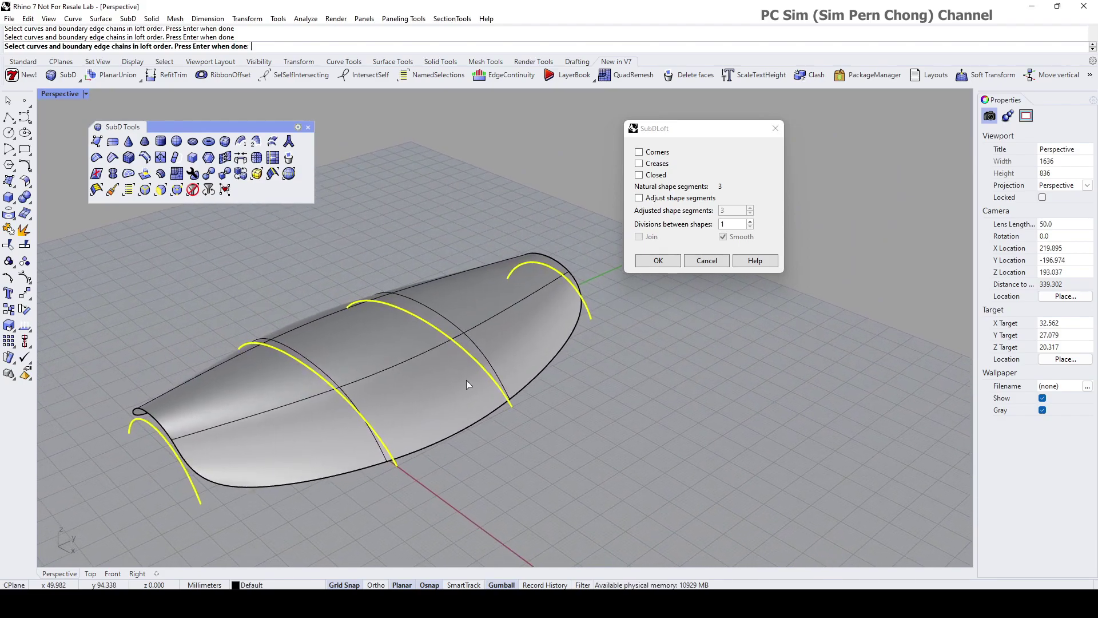
pyautogui.click(639, 152)
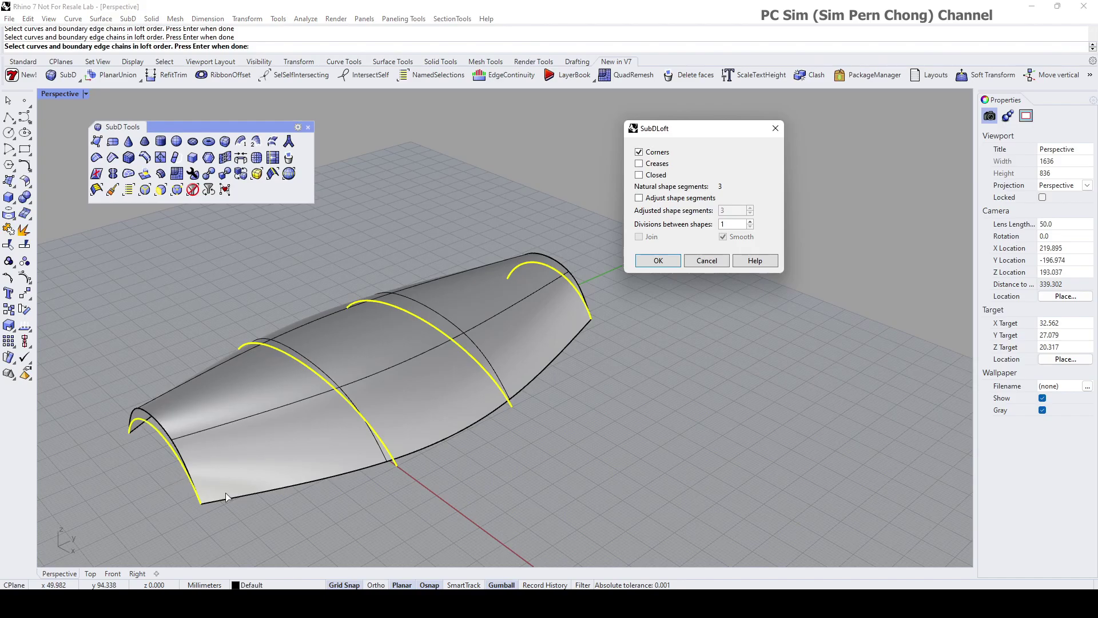
pyautogui.moveTo(227, 496); pyautogui.dragTo(383, 458, button='right')
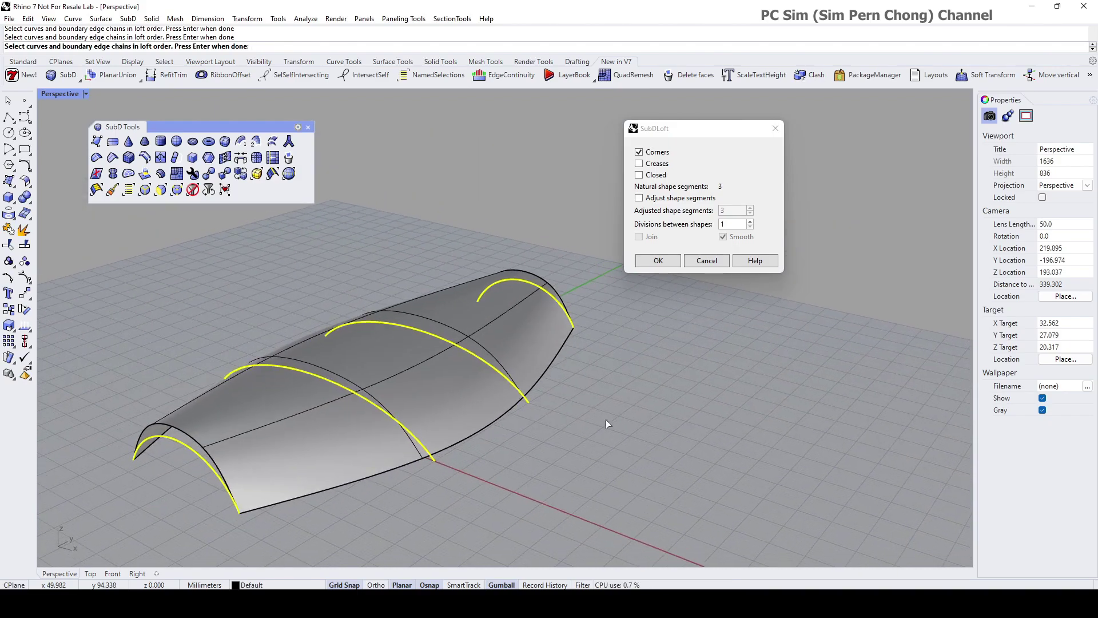
pyautogui.click(706, 261)
# Step: Window-select the four arc curves and delete them
pyautogui.scroll(-3, 679, 324)
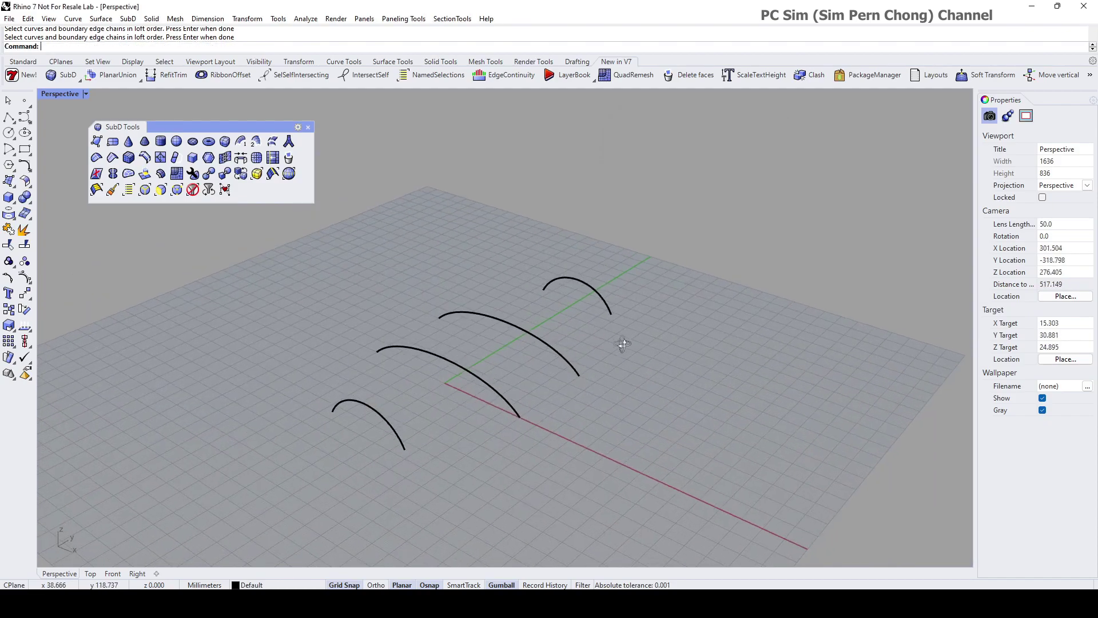
pyautogui.moveTo(255, 255); pyautogui.dragTo(753, 513)
pyautogui.press('Delete')
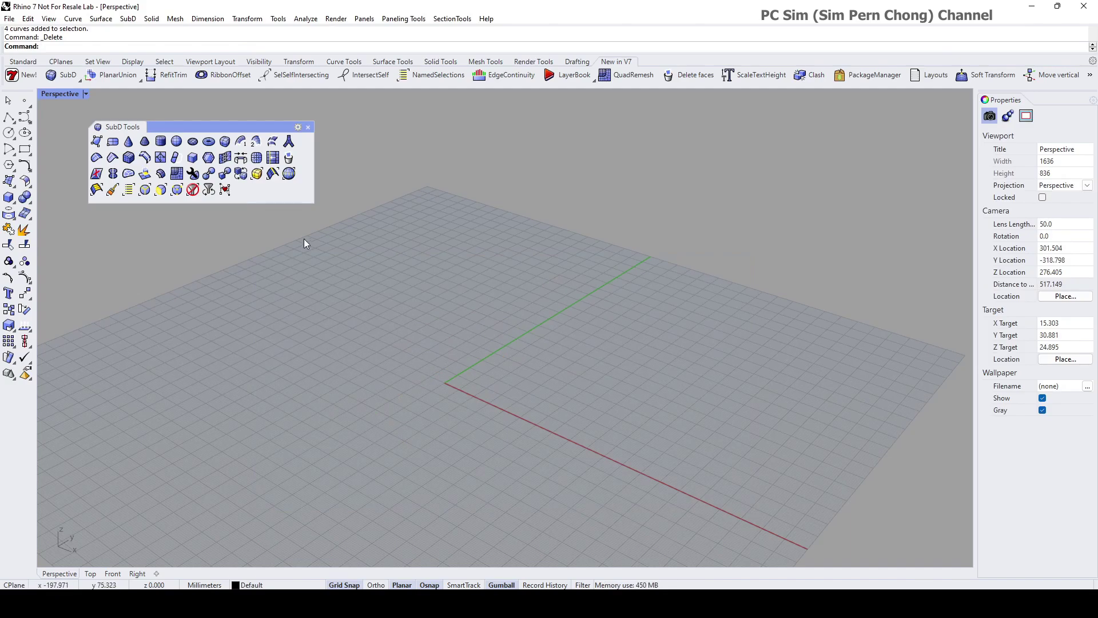
# Step: Close the SubD Tools palette, switch to Mesh Tools and start the Mesh Box command
pyautogui.click(309, 127)
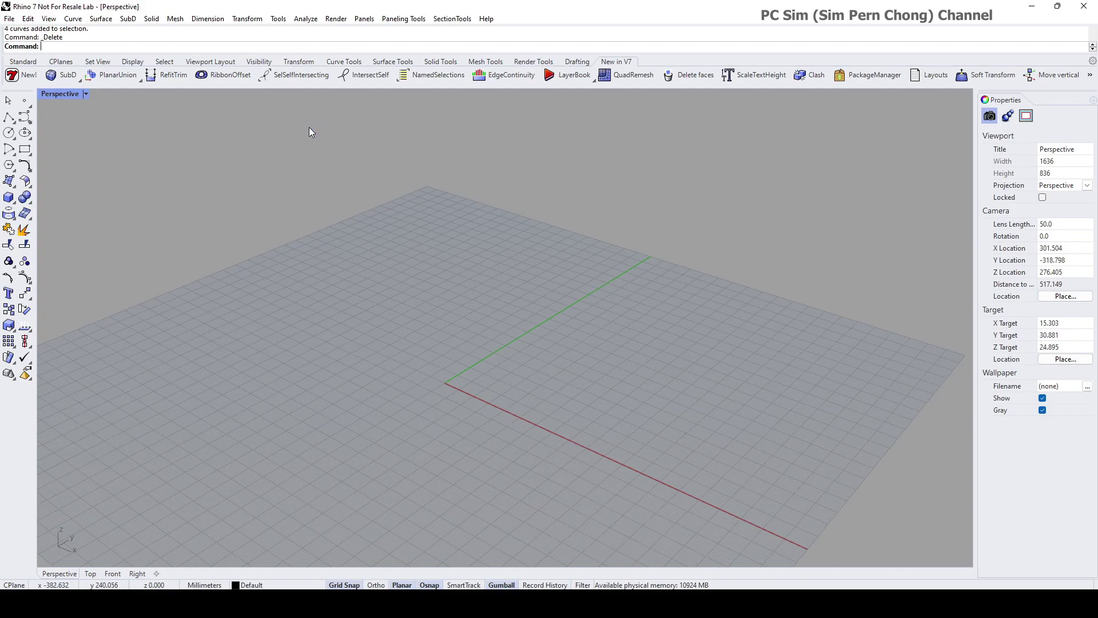
pyautogui.click(481, 62)
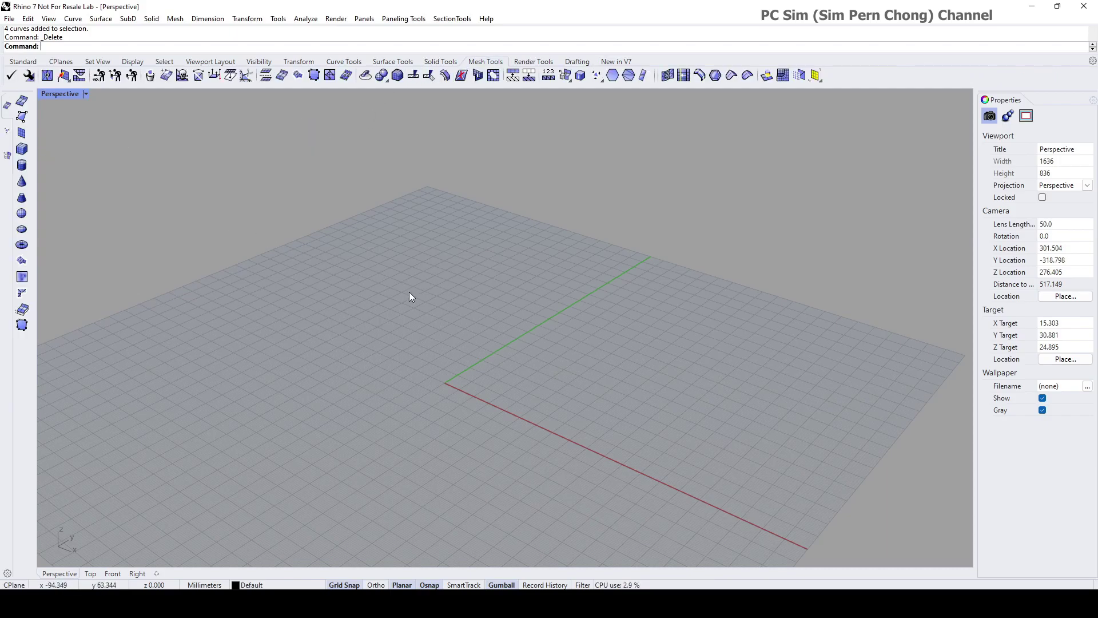
pyautogui.keyDown('shift'); pyautogui.moveTo(410, 295); pyautogui.dragTo(240, 236, button='right'); pyautogui.keyUp('shift')
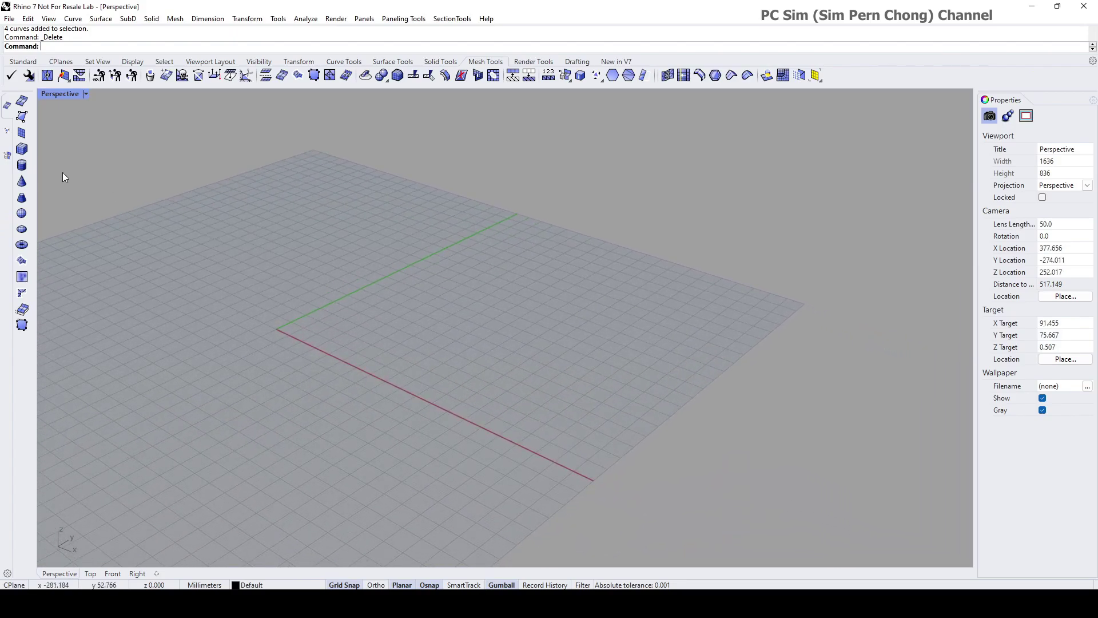
pyautogui.click(21, 150)
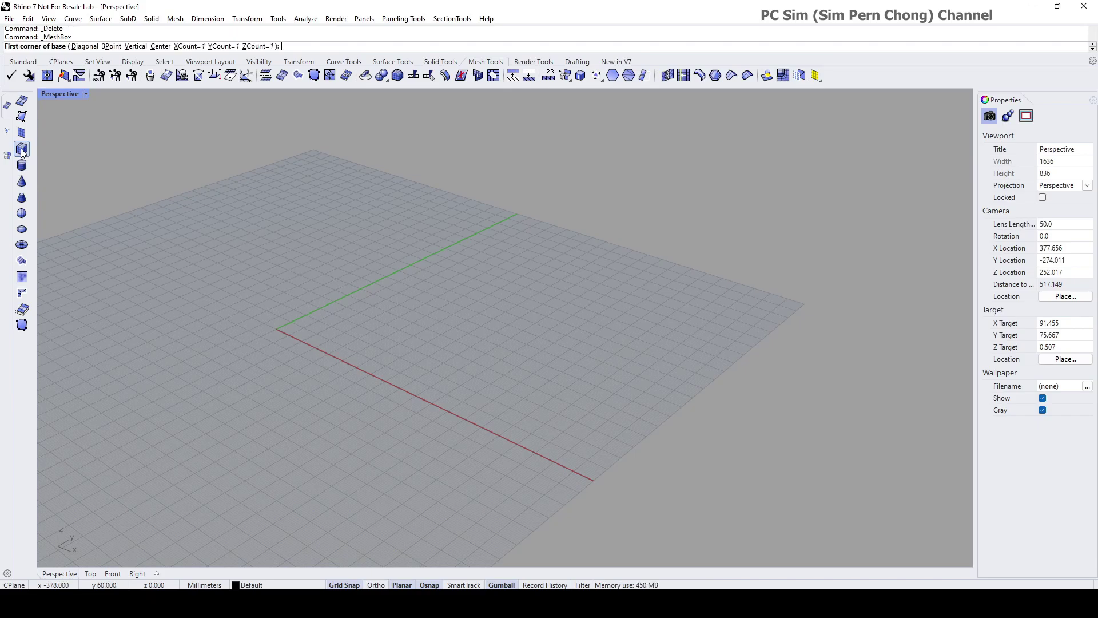
# Step: Create a cube mesh box with YCount 2, using the base width as height
pyautogui.click(223, 46)
pyautogui.write('2')
pyautogui.press('Return')
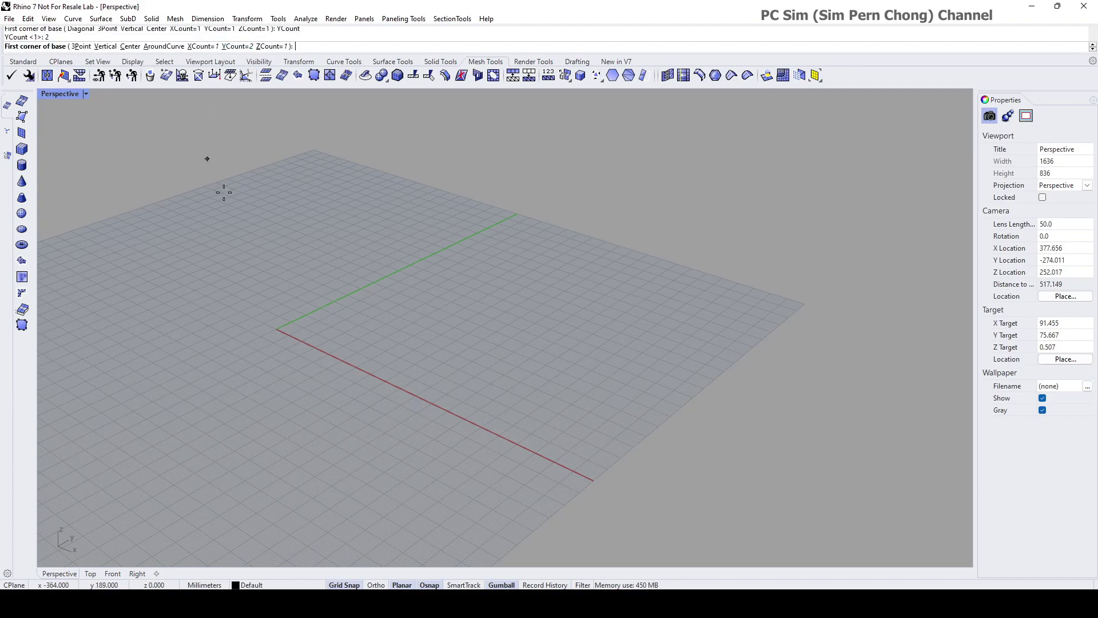
pyautogui.scroll(2, 297, 337)
pyautogui.keyDown('shift'); pyautogui.moveTo(297, 337); pyautogui.dragTo(451, 338, button='right'); pyautogui.keyUp('shift')
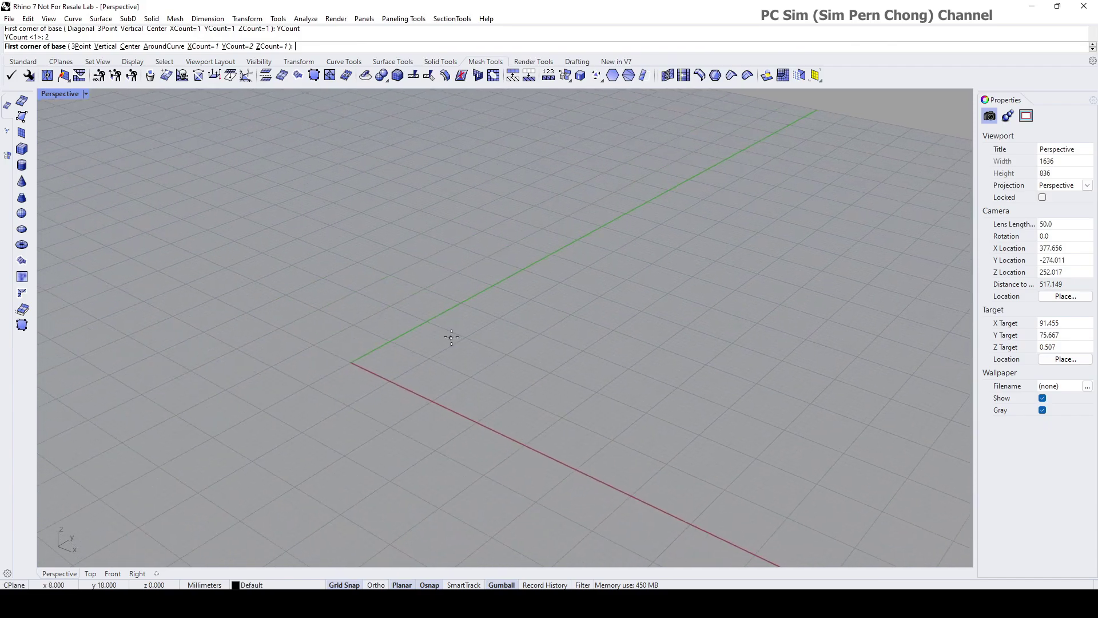
pyautogui.click(314, 344)
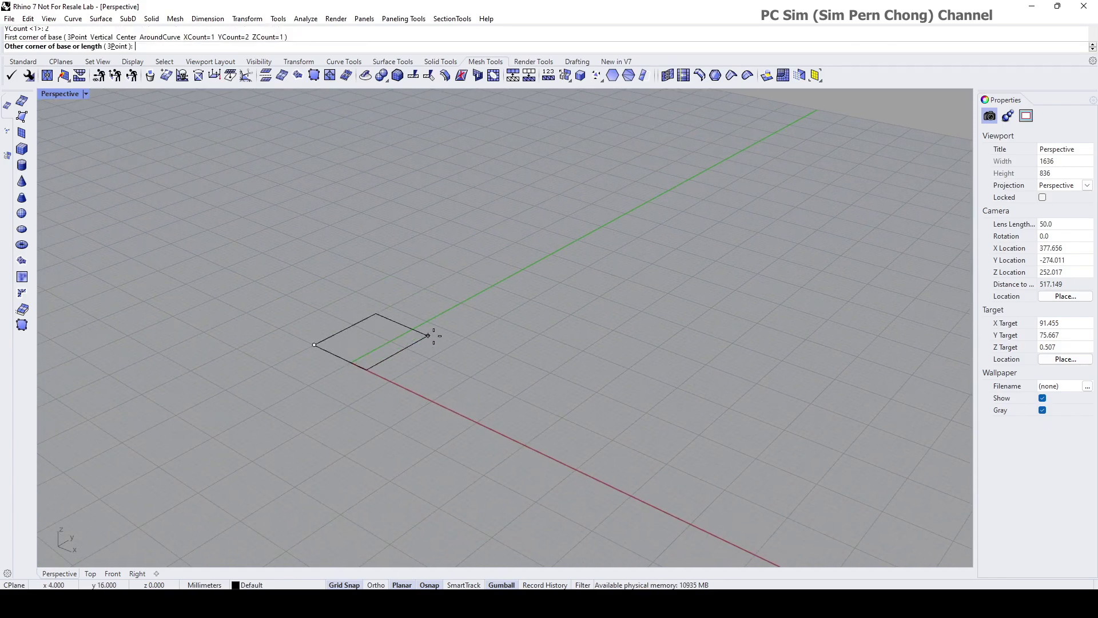
pyautogui.click(465, 337)
pyautogui.press('Return')
# Step: Select the mesh cube and orbit around it to inspect it
pyautogui.moveTo(441, 242); pyautogui.dragTo(512, 322, button='right')
pyautogui.scroll(3, 434, 310)
pyautogui.click(490, 328)
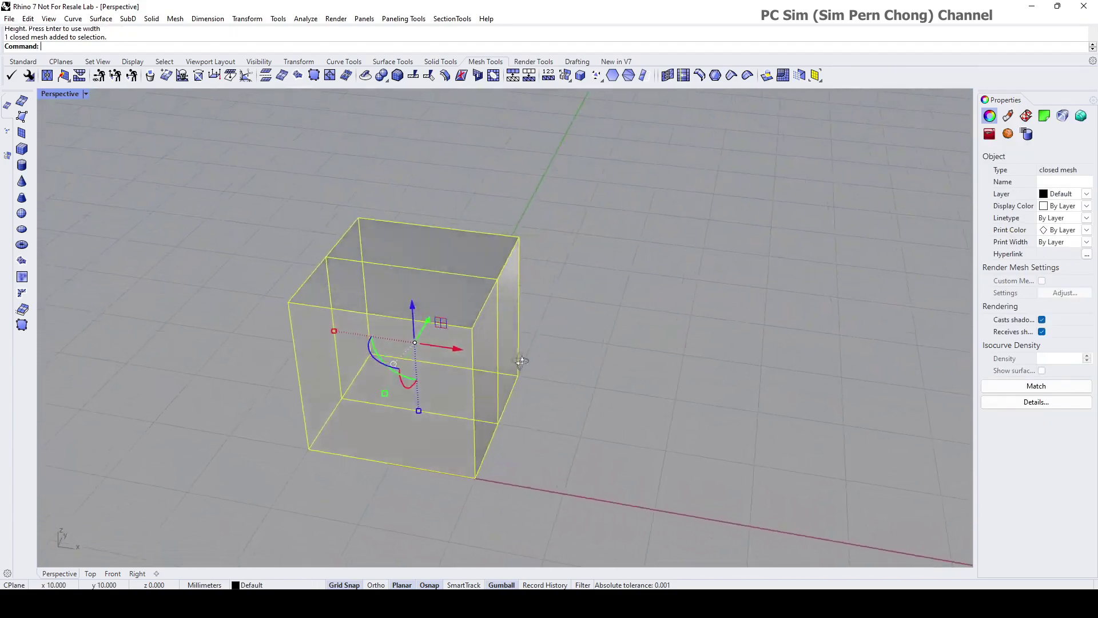
pyautogui.moveTo(521, 360); pyautogui.dragTo(513, 319, button='right')
pyautogui.scroll(2, 472, 328)
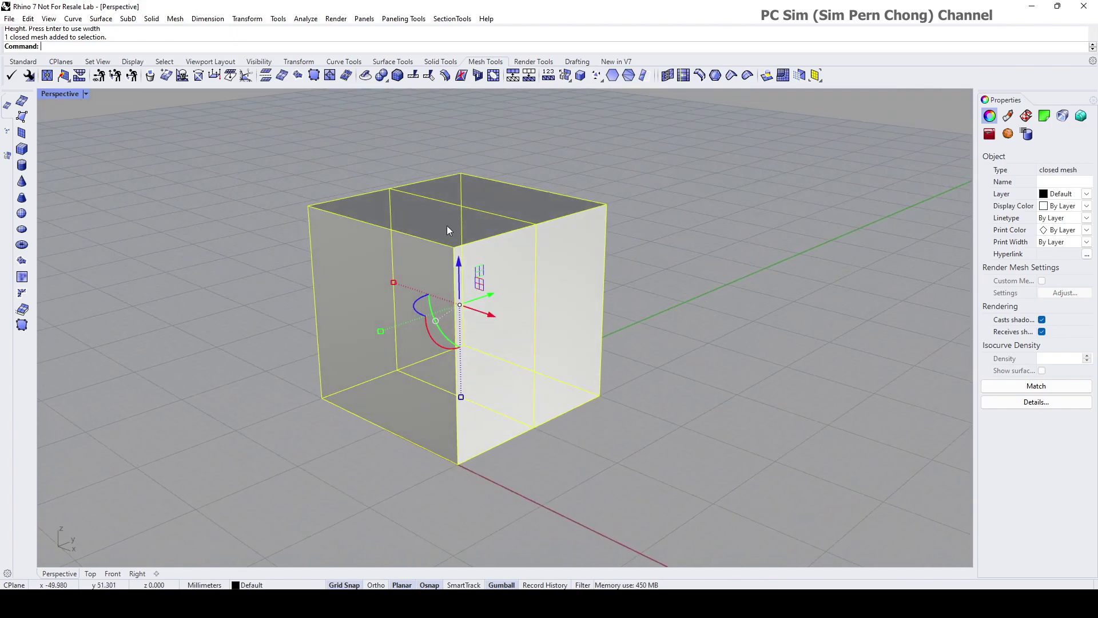
# Step: Convert the mesh cube with ToSubD, setting DeleteInput to Yes
pyautogui.keyDown('shift'); pyautogui.moveTo(448, 290); pyautogui.dragTo(424, 309, button='right'); pyautogui.keyUp('shift')
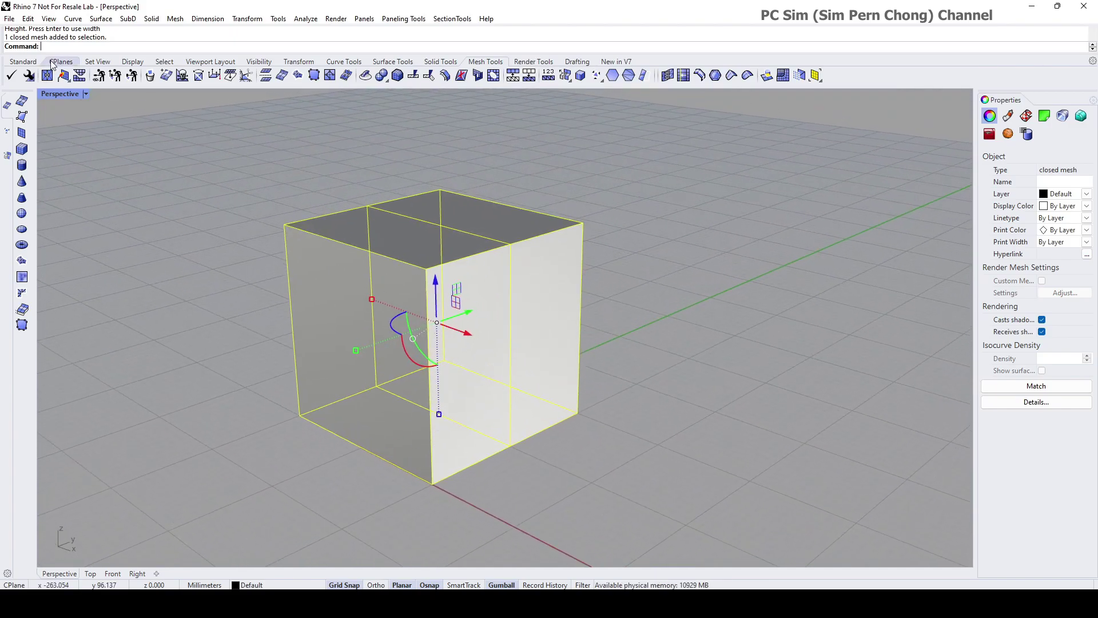
pyautogui.write('ToSubD')
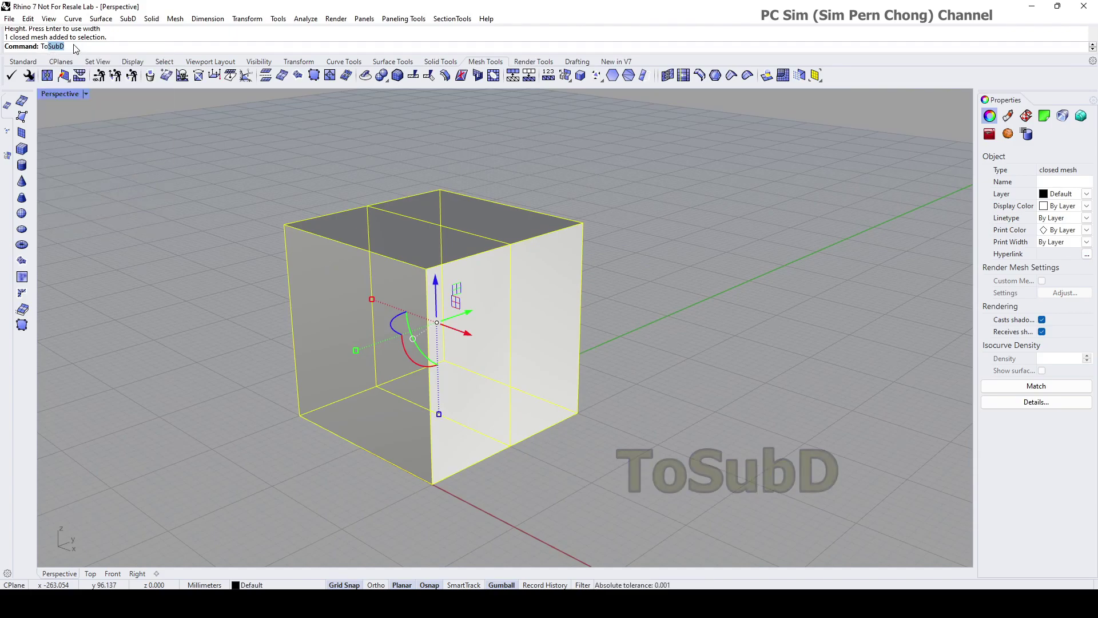
pyautogui.press('Return')
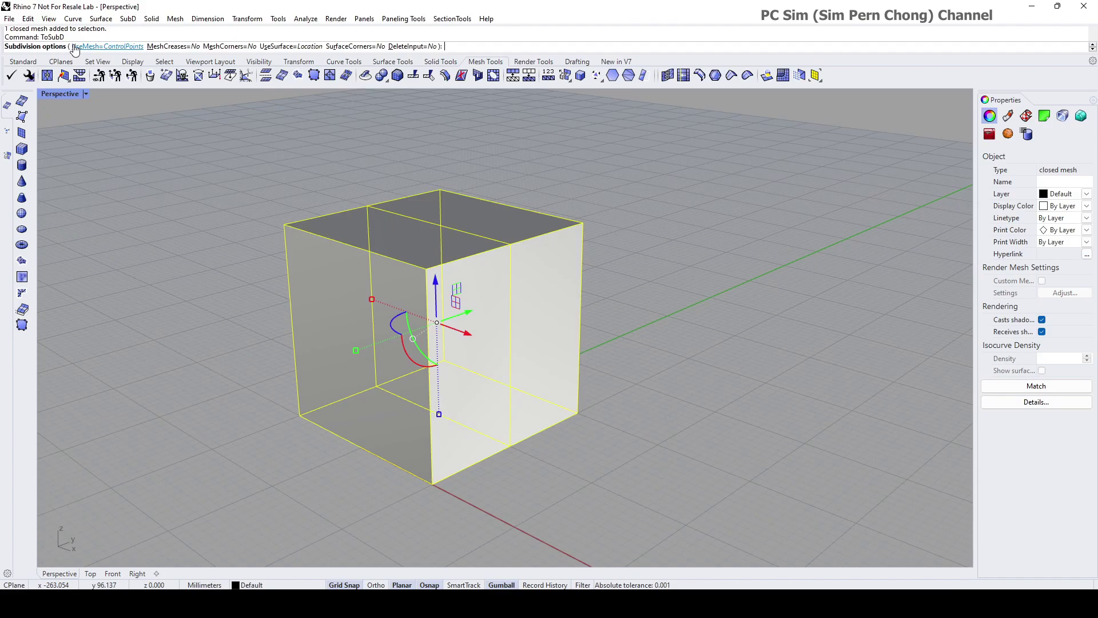
pyautogui.click(418, 47)
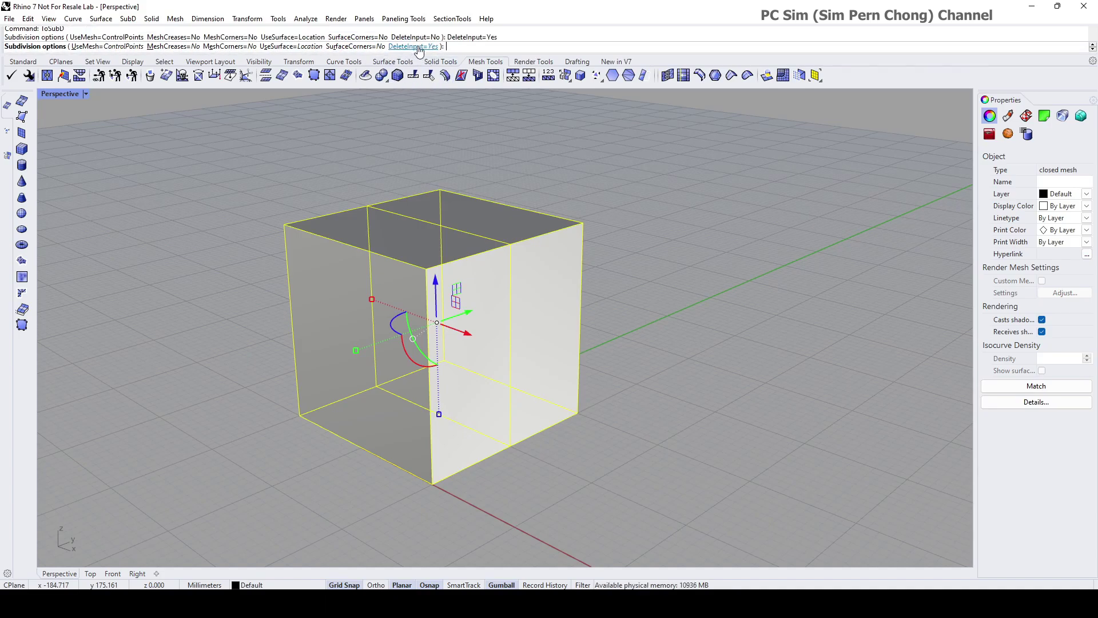
pyautogui.rightClick(424, 149)
pyautogui.moveTo(423, 149); pyautogui.dragTo(439, 259, button='right')
pyautogui.press('Escape')
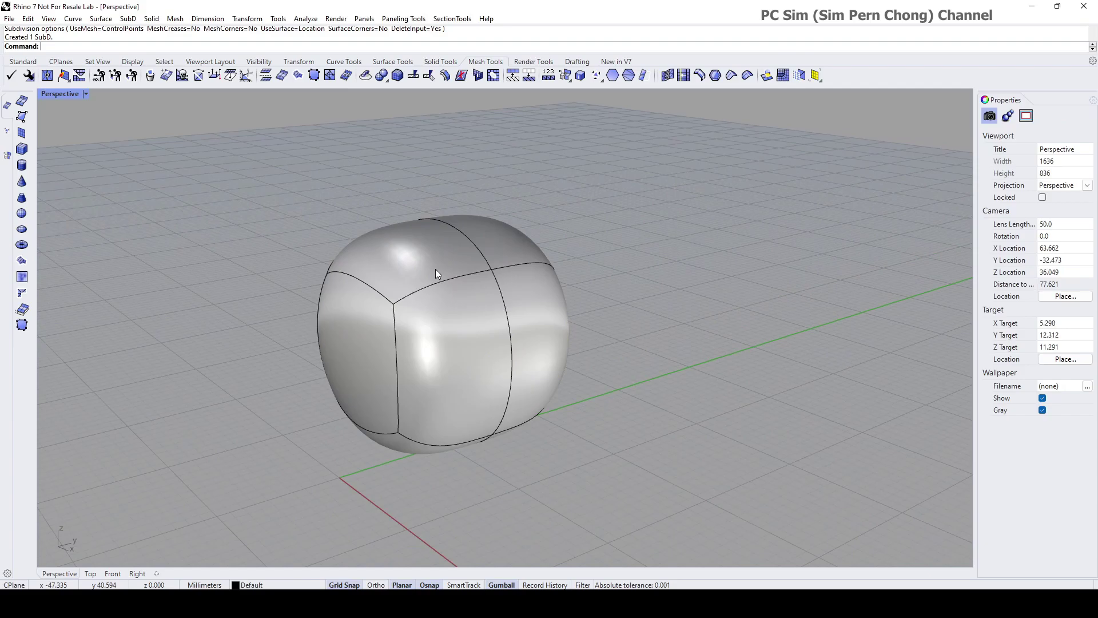
pyautogui.click(432, 277)
pyautogui.press('Tab')
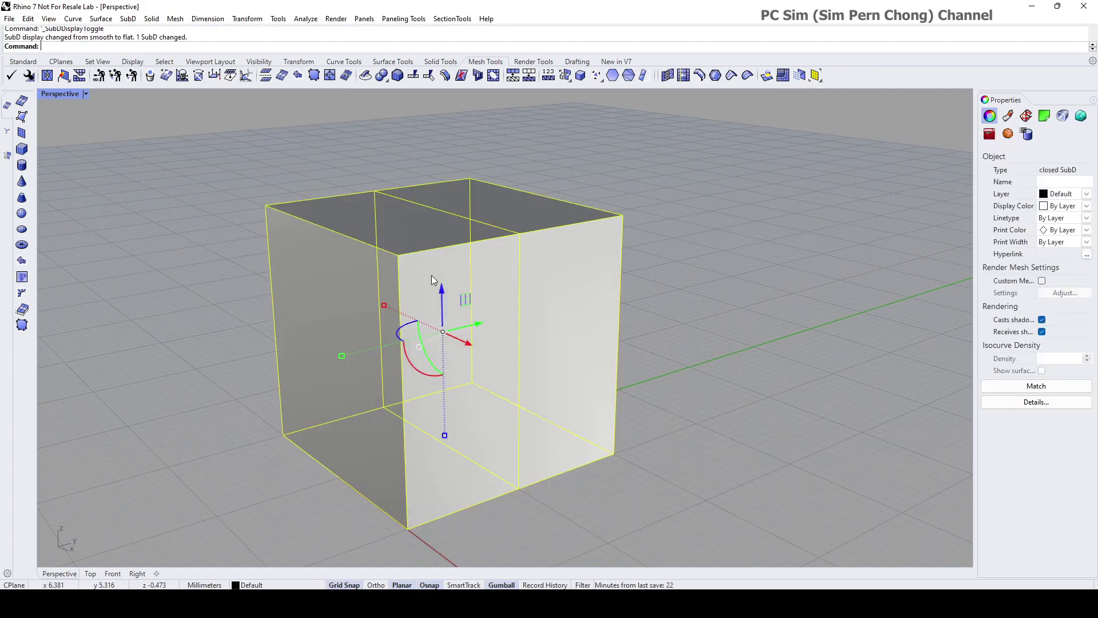
pyautogui.press('Tab')
pyautogui.moveTo(431, 276); pyautogui.dragTo(466, 275, button='right')
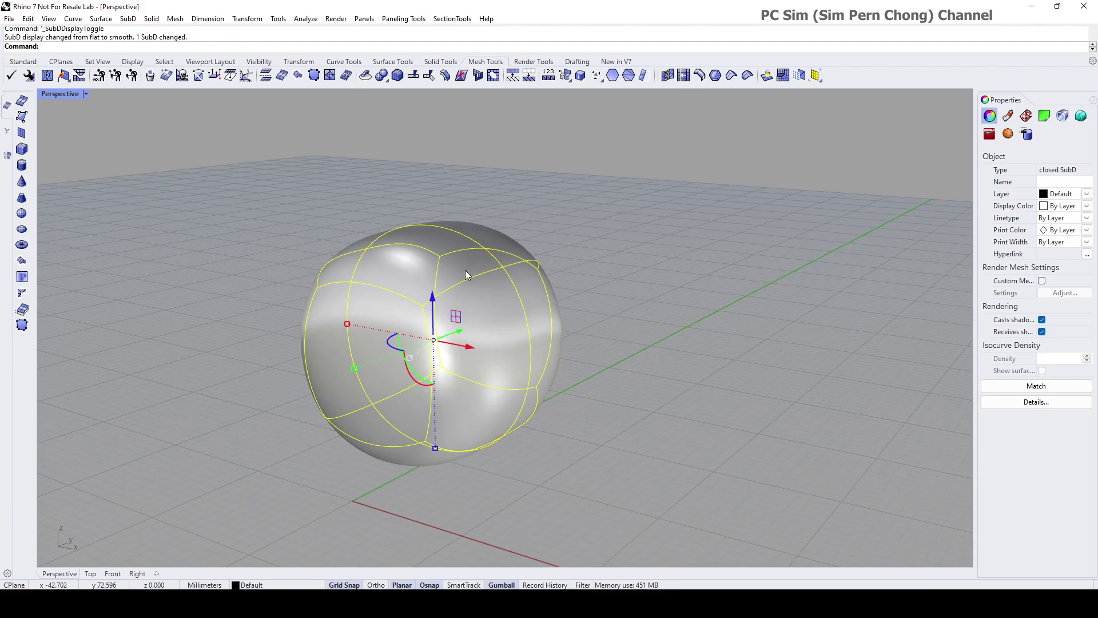
pyautogui.press('Tab')
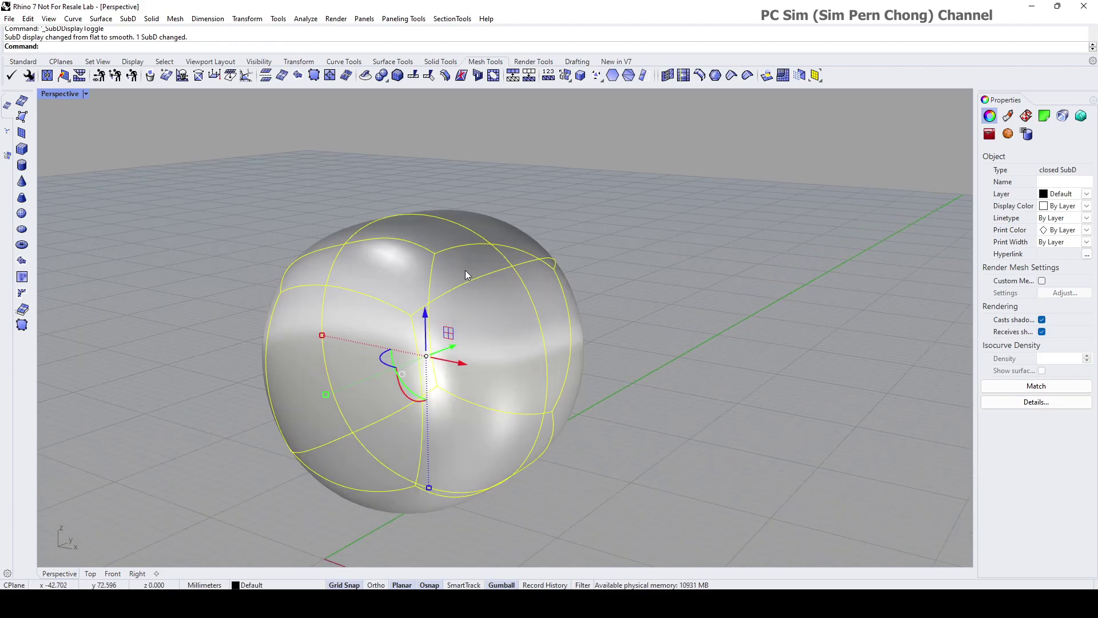
pyautogui.press('Tab')
pyautogui.moveTo(466, 274); pyautogui.dragTo(389, 290, button='right')
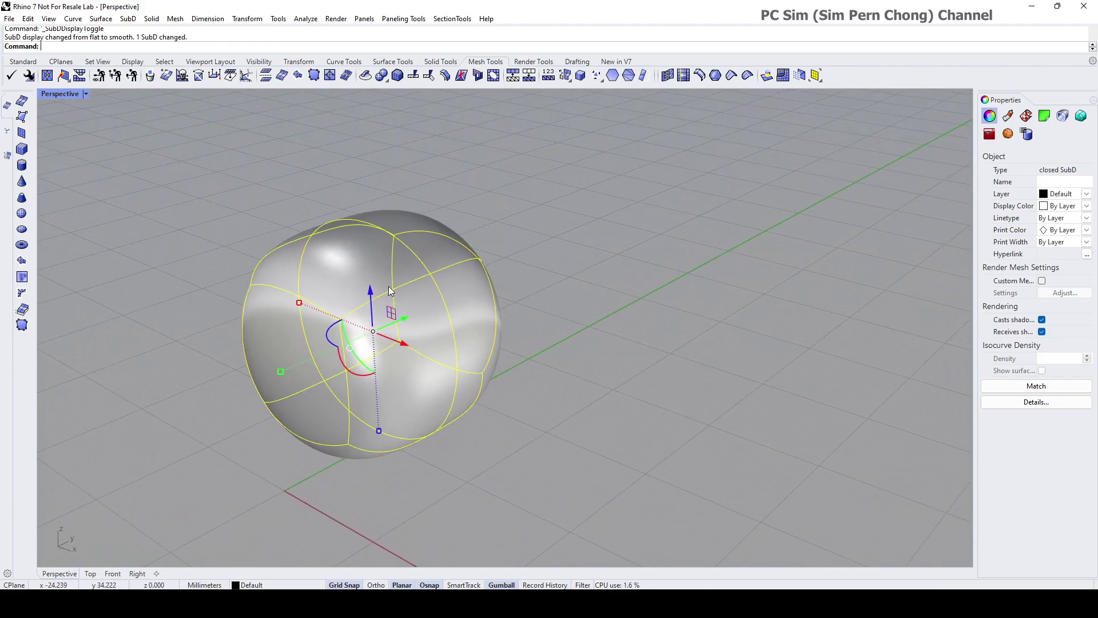
pyautogui.scroll(2, 389, 290)
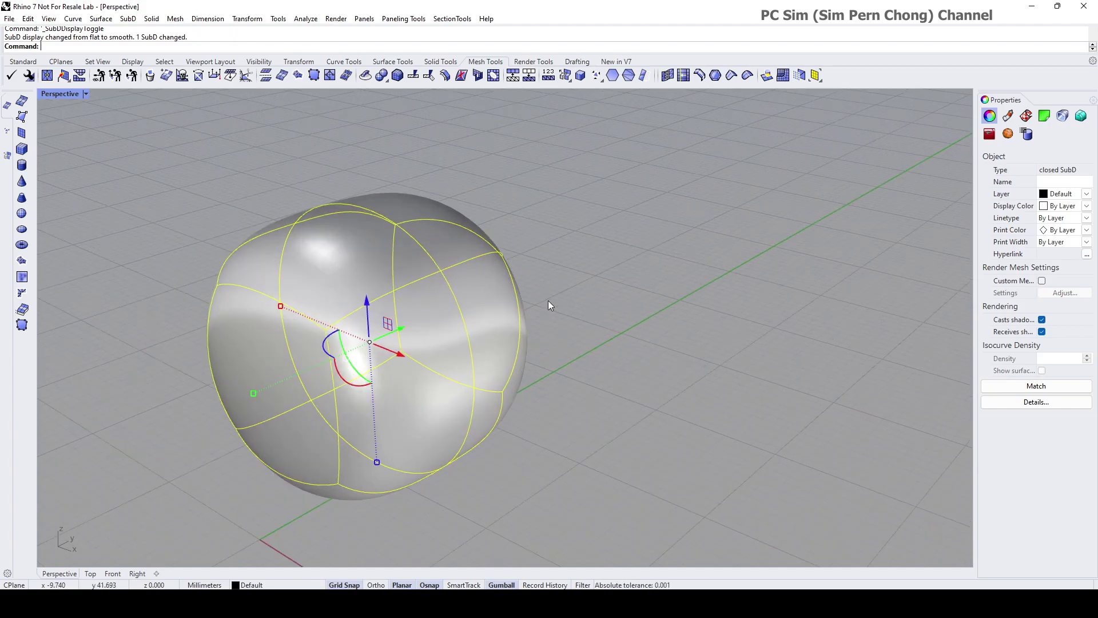
pyautogui.moveTo(549, 301); pyautogui.dragTo(524, 302, button='right')
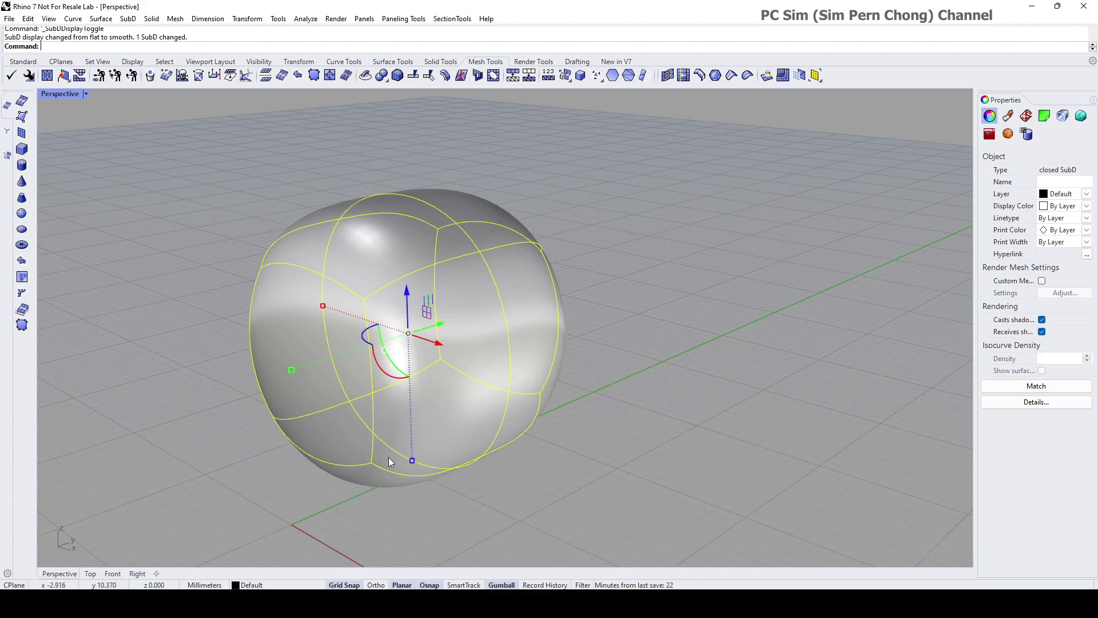
# Step: Sub-object pick a face, a vertex and an edge of the SubD, then clear the selection
pyautogui.press('Escape')
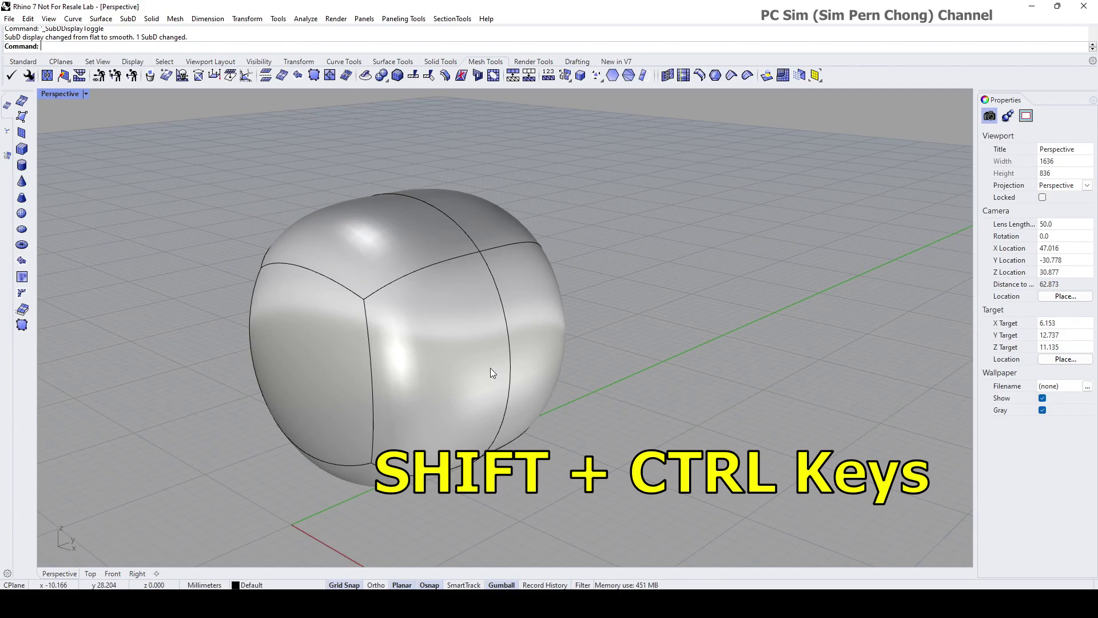
pyautogui.keyDown('ctrl'); pyautogui.keyDown('shift'); pyautogui.click(458, 366); pyautogui.keyUp('shift'); pyautogui.keyUp('ctrl')
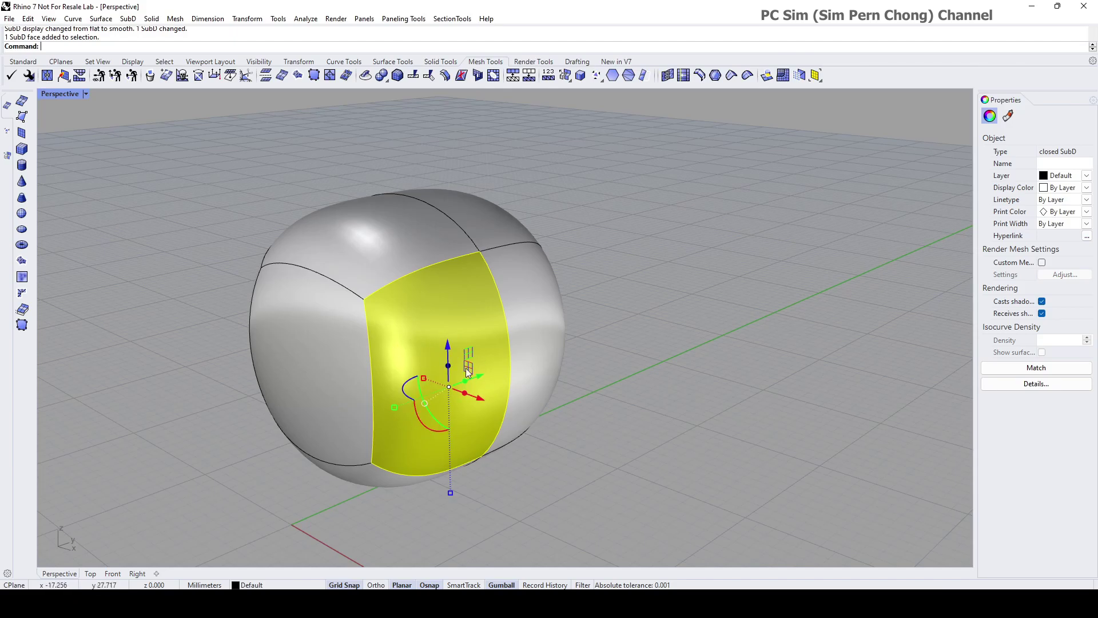
pyautogui.click(352, 311)
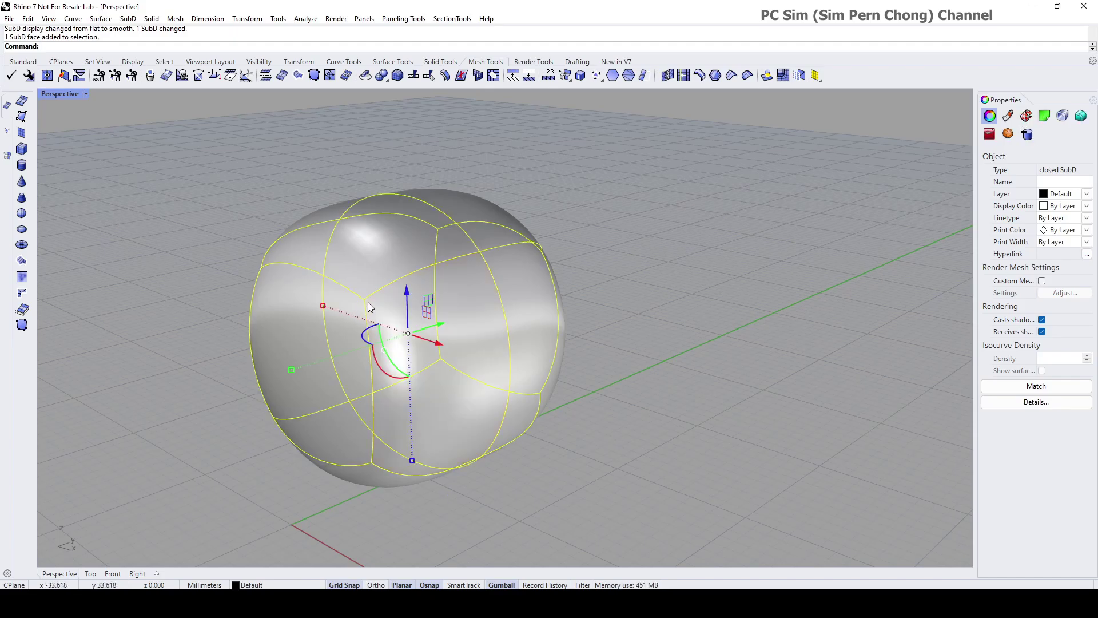
pyautogui.press('Escape')
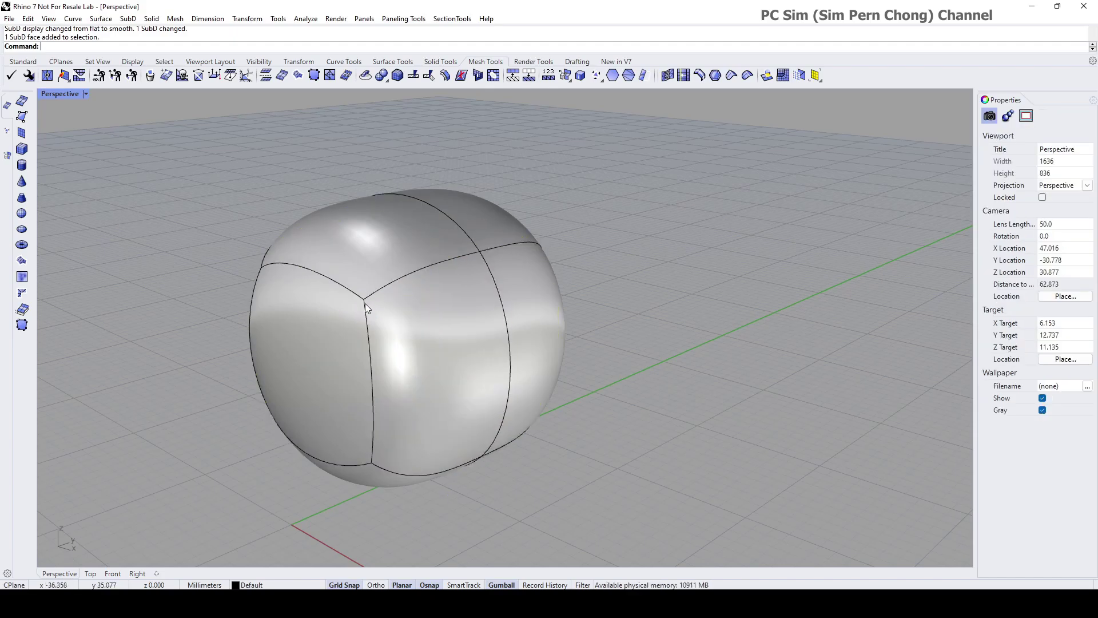
pyautogui.keyDown('ctrl'); pyautogui.keyDown('shift'); pyautogui.click(364, 299); pyautogui.keyUp('shift'); pyautogui.keyUp('ctrl')
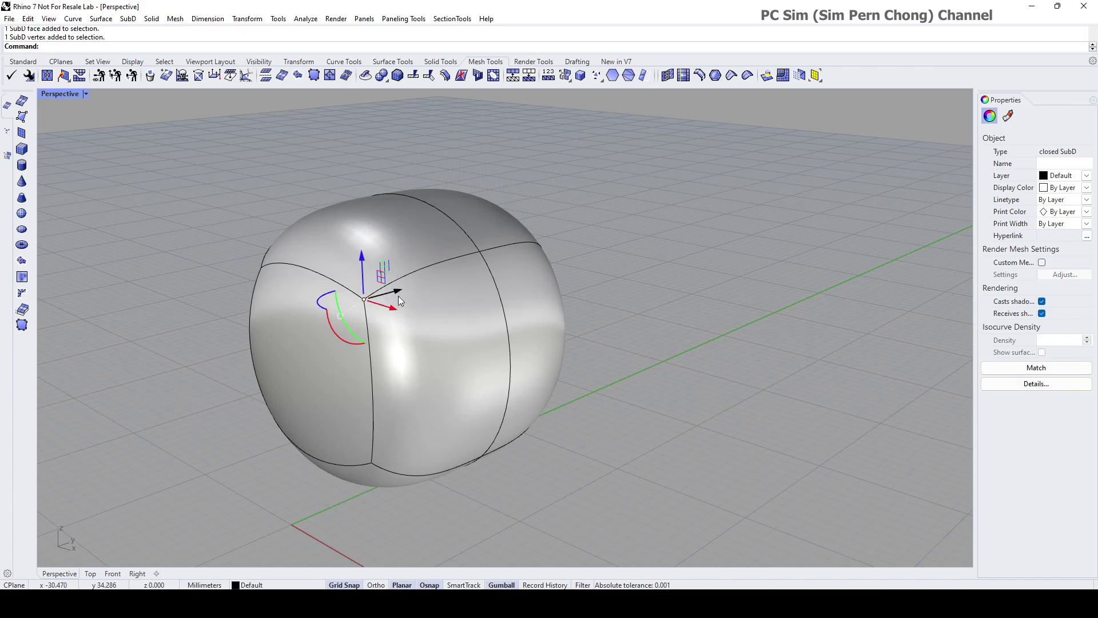
pyautogui.keyDown('ctrl'); pyautogui.keyDown('shift'); pyautogui.click(427, 269); pyautogui.keyUp('shift'); pyautogui.keyUp('ctrl')
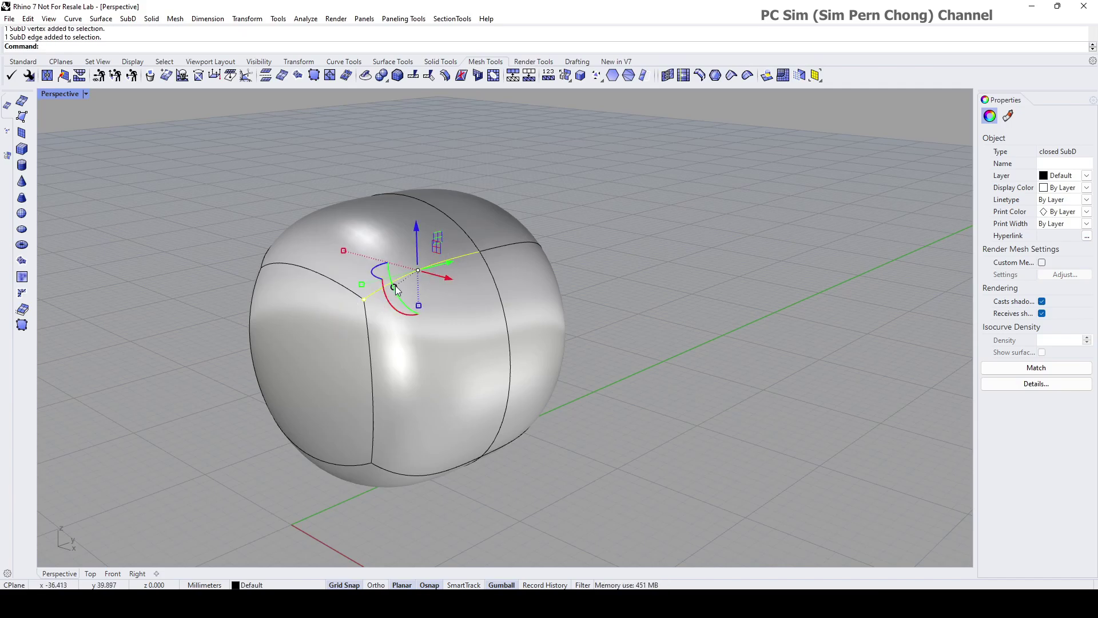
pyautogui.click(616, 268)
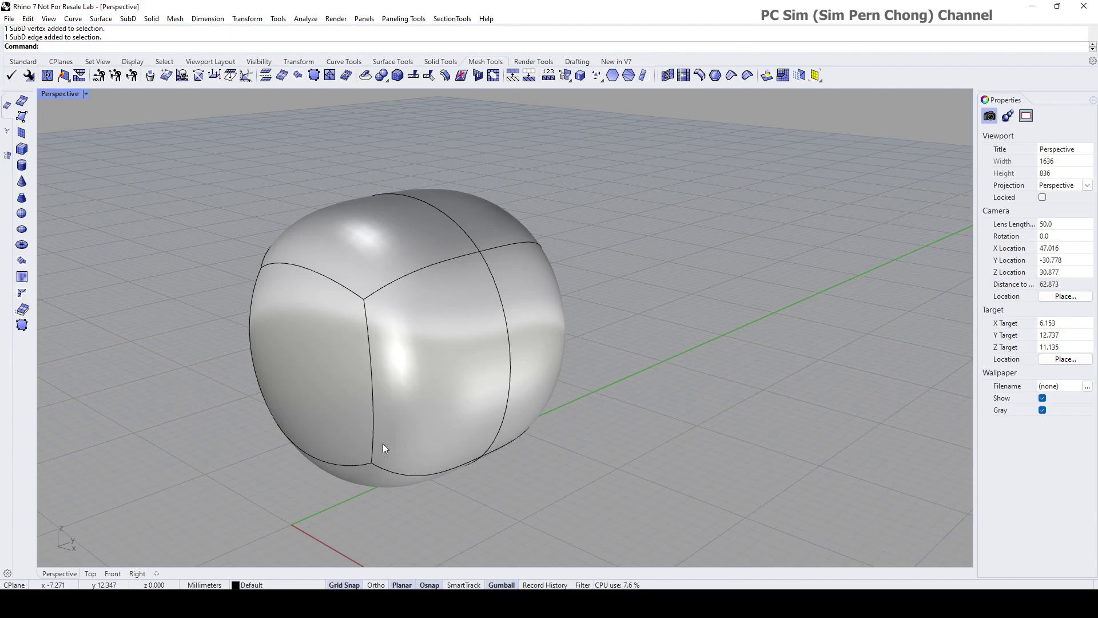
# Step: Enable the Sub-objects selection filter and test picking a face, vertex and edge
pyautogui.click(583, 584)
pyautogui.moveTo(804, 392); pyautogui.dragTo(715, 252)
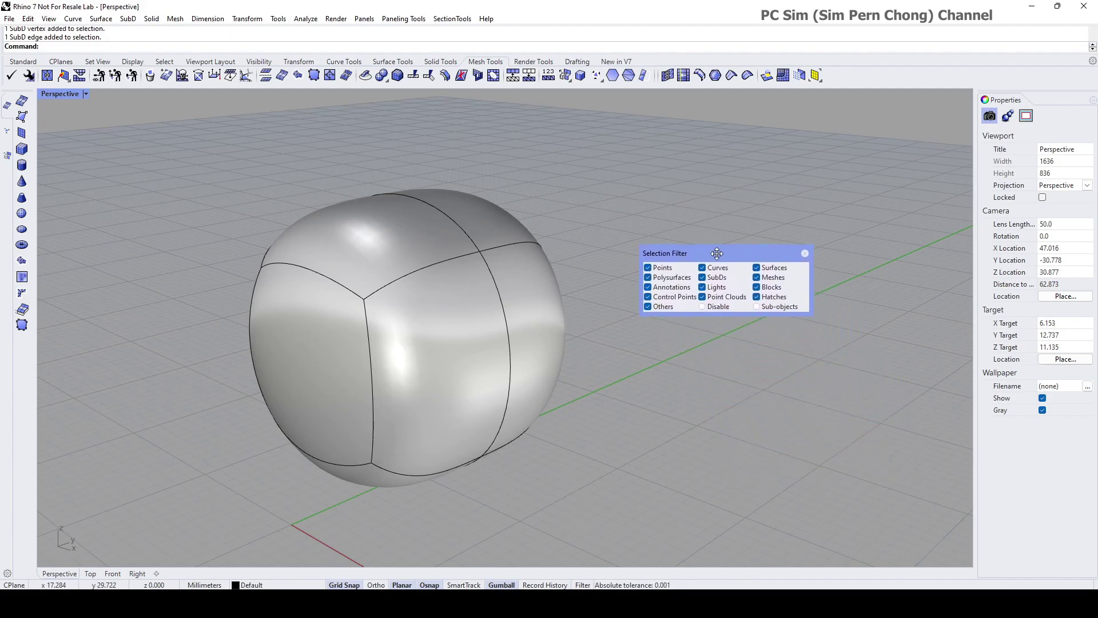
pyautogui.click(757, 307)
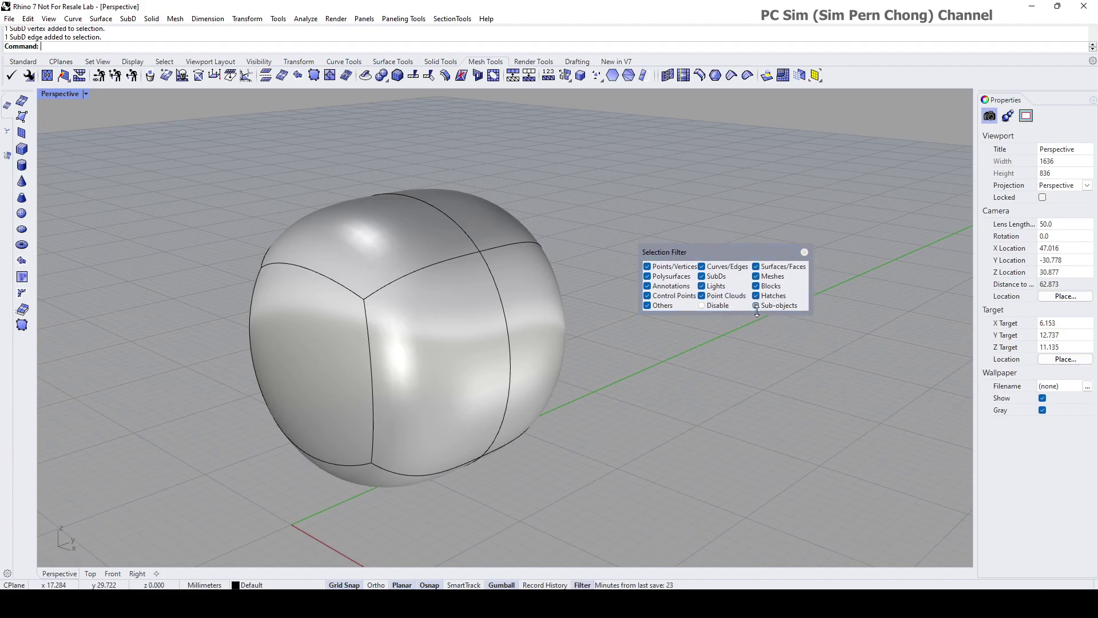
pyautogui.click(455, 364)
pyautogui.click(363, 300)
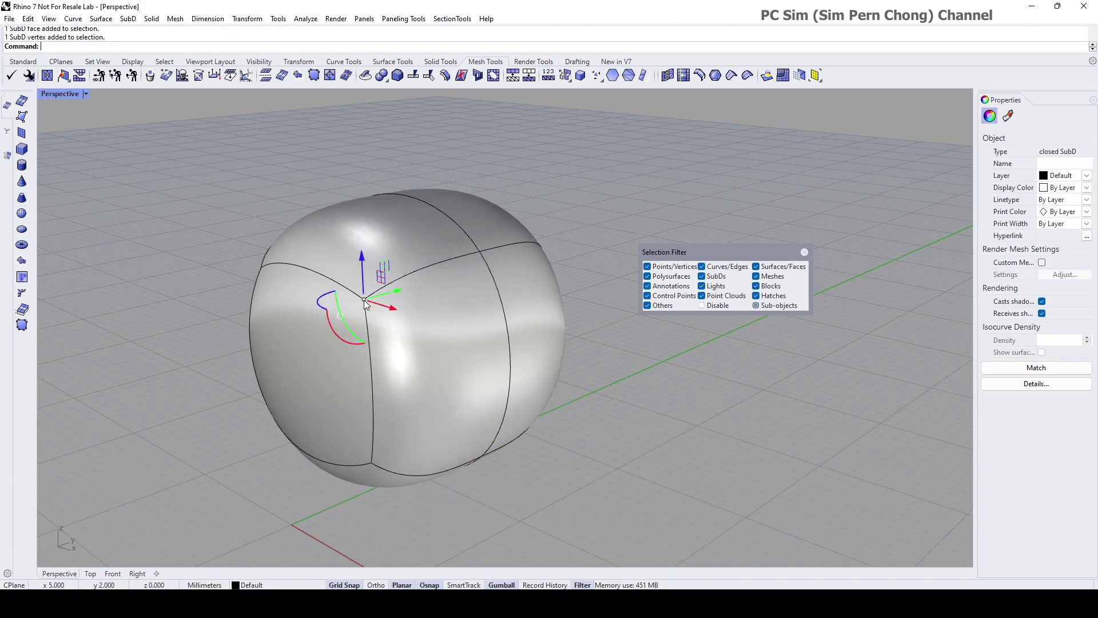
pyautogui.click(420, 268)
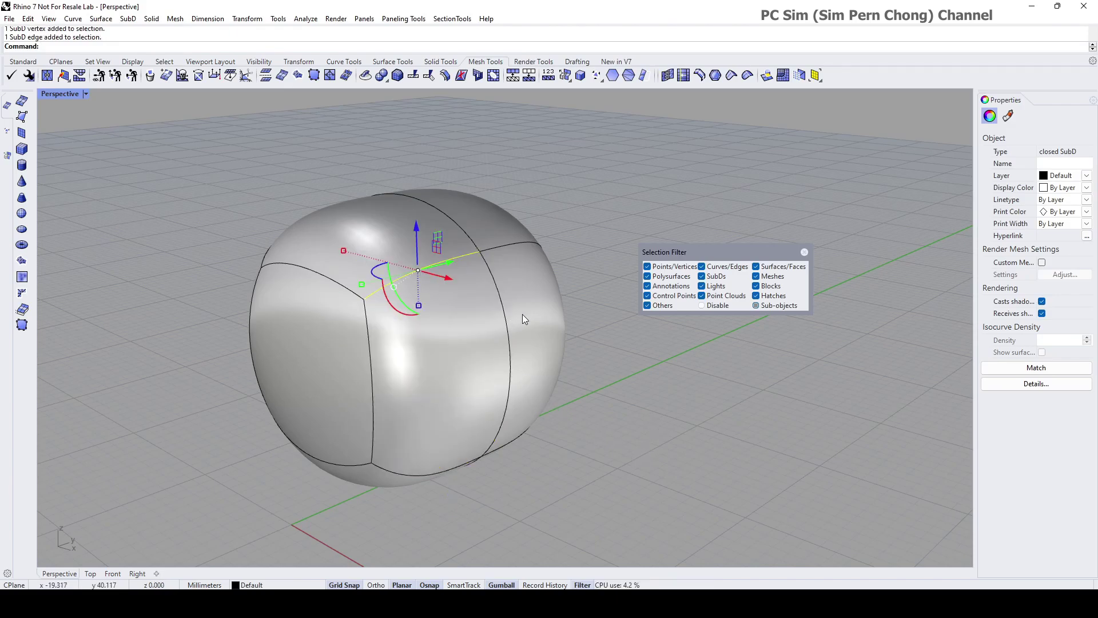
# Step: Pull the large front face outward with the gumball X arrow, then disable Sub-objects
pyautogui.click(470, 341)
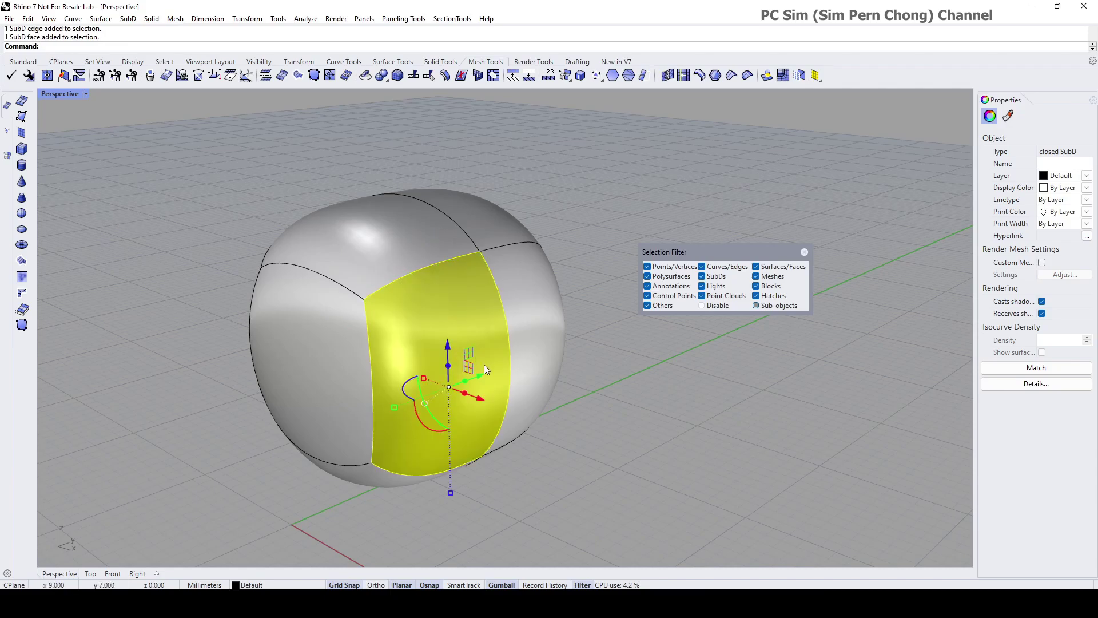
pyautogui.moveTo(552, 401); pyautogui.dragTo(482, 406, button='right')
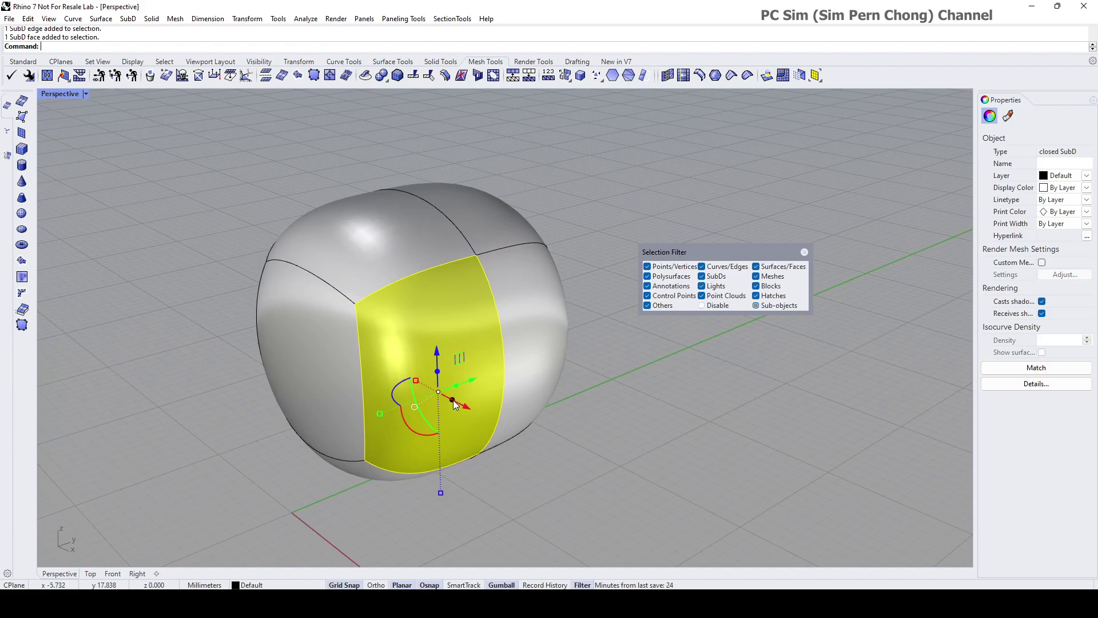
pyautogui.moveTo(453, 400); pyautogui.dragTo(561, 455)
pyautogui.moveTo(561, 454); pyautogui.dragTo(462, 388, button='right')
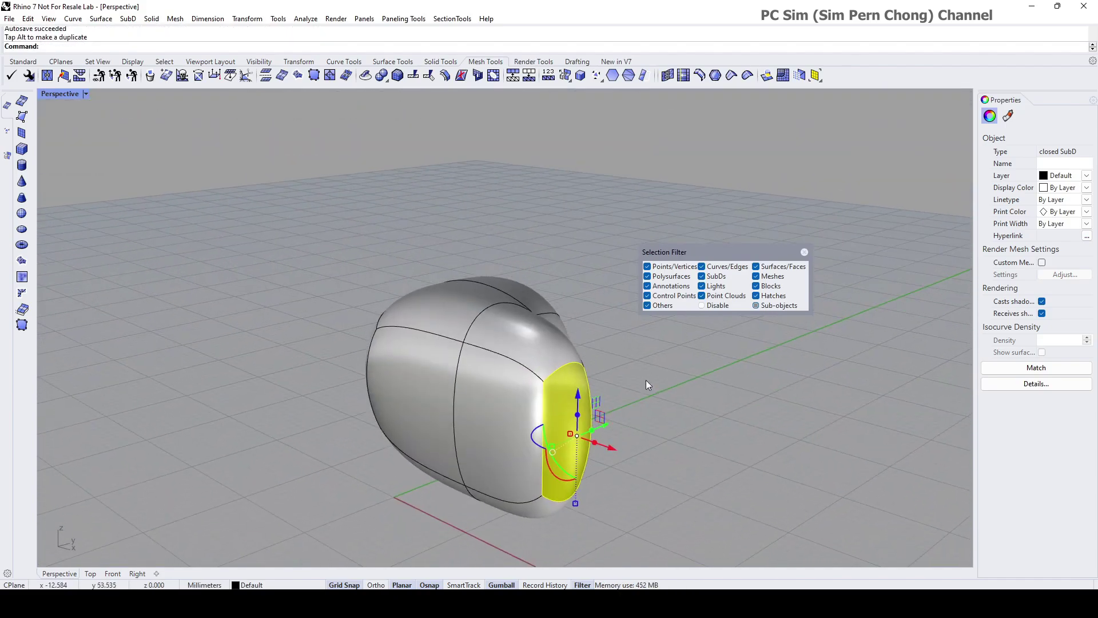
pyautogui.click(757, 306)
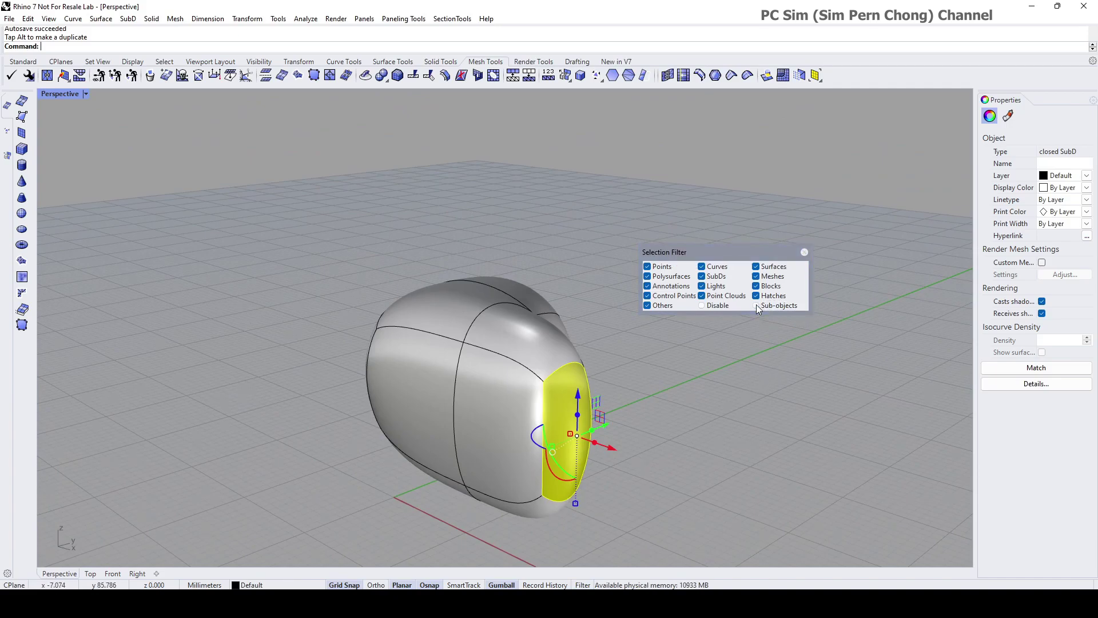
pyautogui.click(700, 369)
pyautogui.click(511, 345)
pyautogui.moveTo(511, 346); pyautogui.dragTo(590, 365, button='right')
# Step: Select the stretched SubD and delete it
pyautogui.click(671, 428)
pyautogui.click(452, 312)
pyautogui.press('Delete')
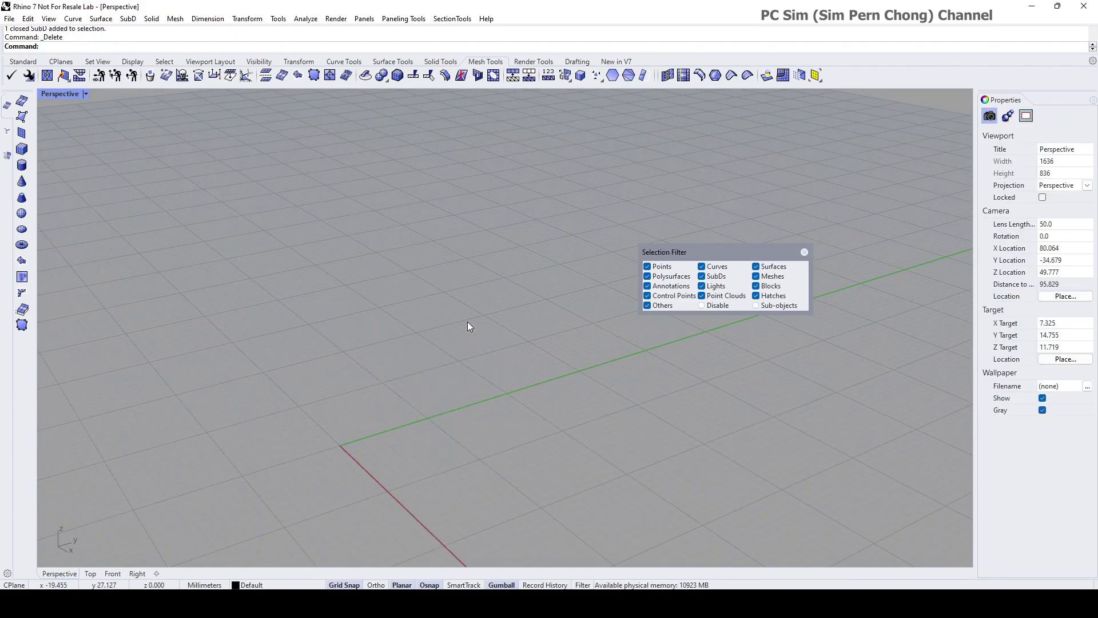
# Step: Move the Selection Filter panel aside and recentre the view on the empty grid origin
pyautogui.moveTo(756, 245); pyautogui.dragTo(871, 343)
pyautogui.moveTo(549, 343); pyautogui.dragTo(529, 377, button='right')
pyautogui.scroll(2, 564, 338)
pyautogui.keyDown('shift'); pyautogui.moveTo(564, 338); pyautogui.dragTo(591, 255, button='right'); pyautogui.keyUp('shift')
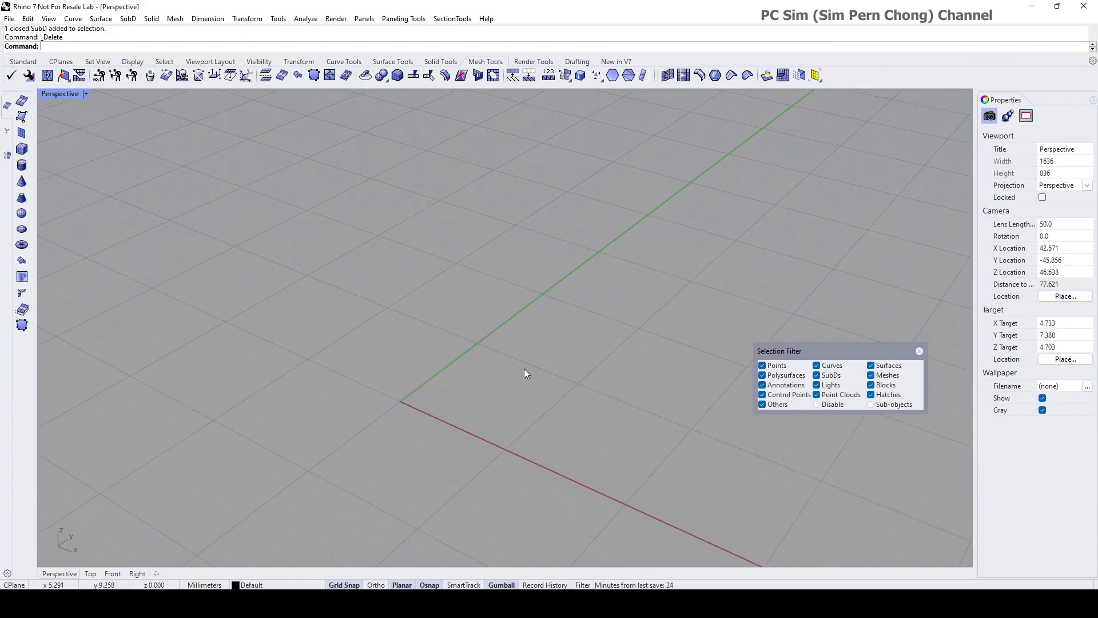
pyautogui.keyDown('shift'); pyautogui.moveTo(524, 371); pyautogui.dragTo(483, 359, button='right'); pyautogui.keyUp('shift')
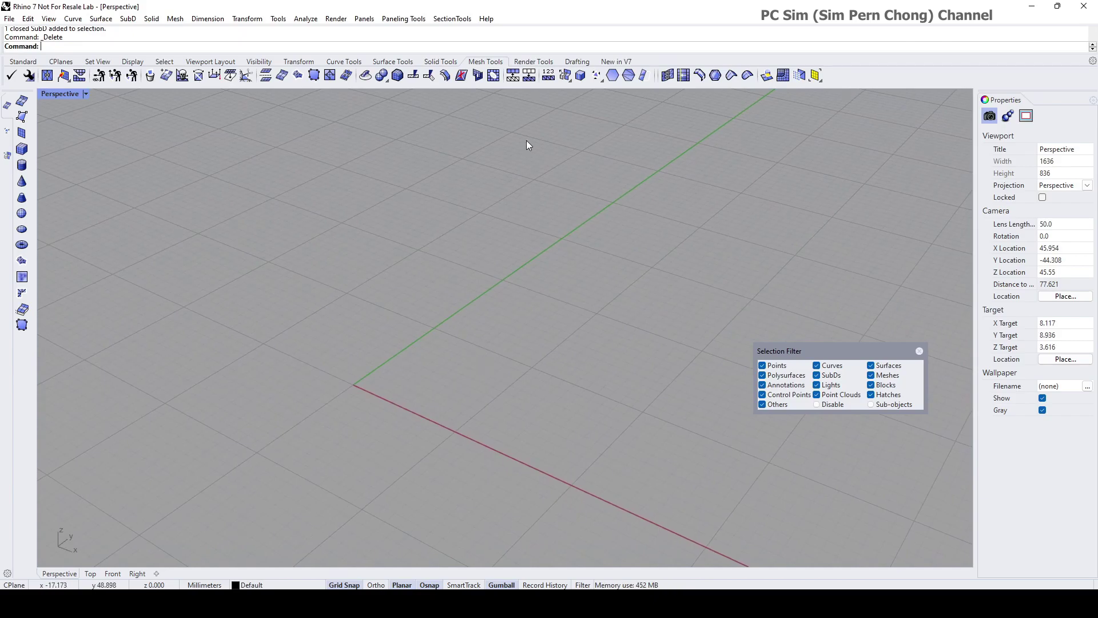
# Step: Tear the SubD flyout off the New in V7 tab into a floating SubD Tools palette
pyautogui.click(615, 61)
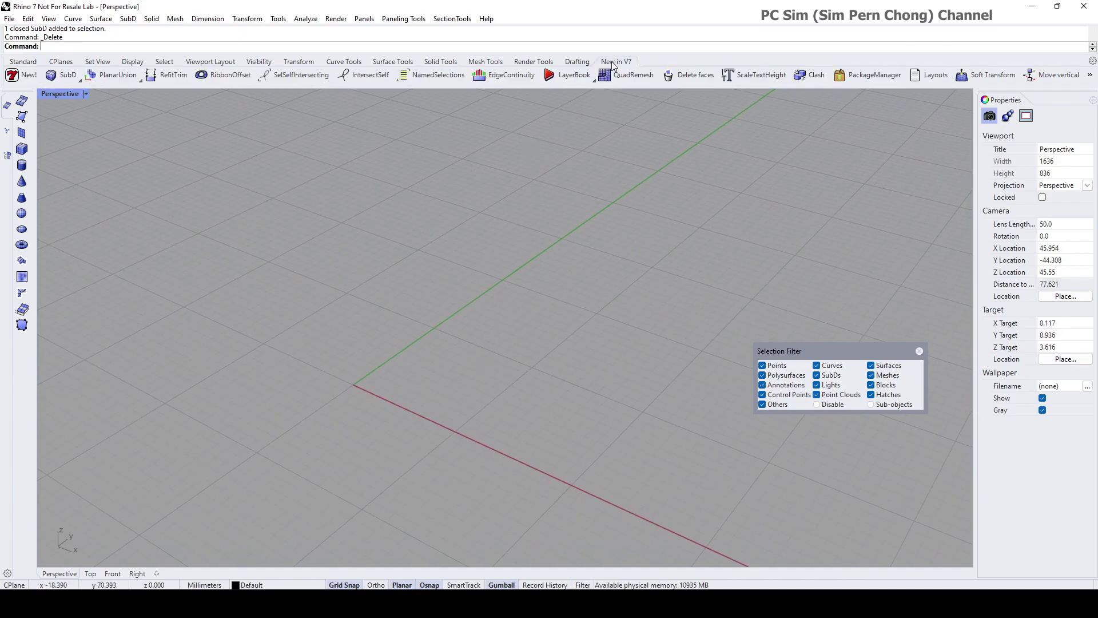
pyautogui.click(64, 74)
pyautogui.moveTo(73, 88); pyautogui.dragTo(138, 162)
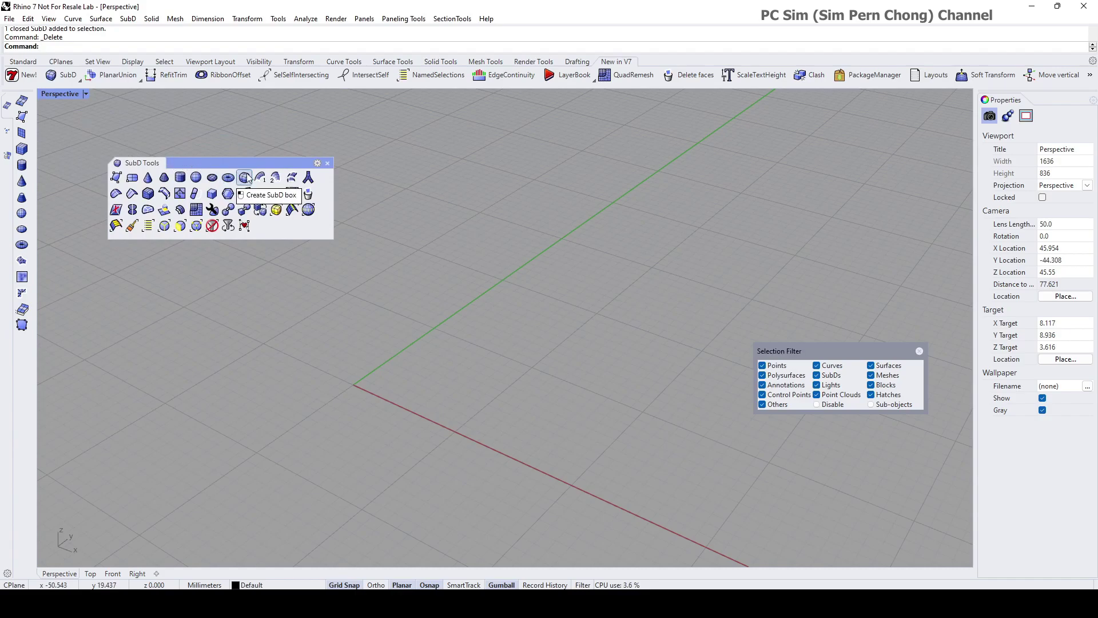
pyautogui.moveTo(301, 263); pyautogui.dragTo(543, 311, button='right')
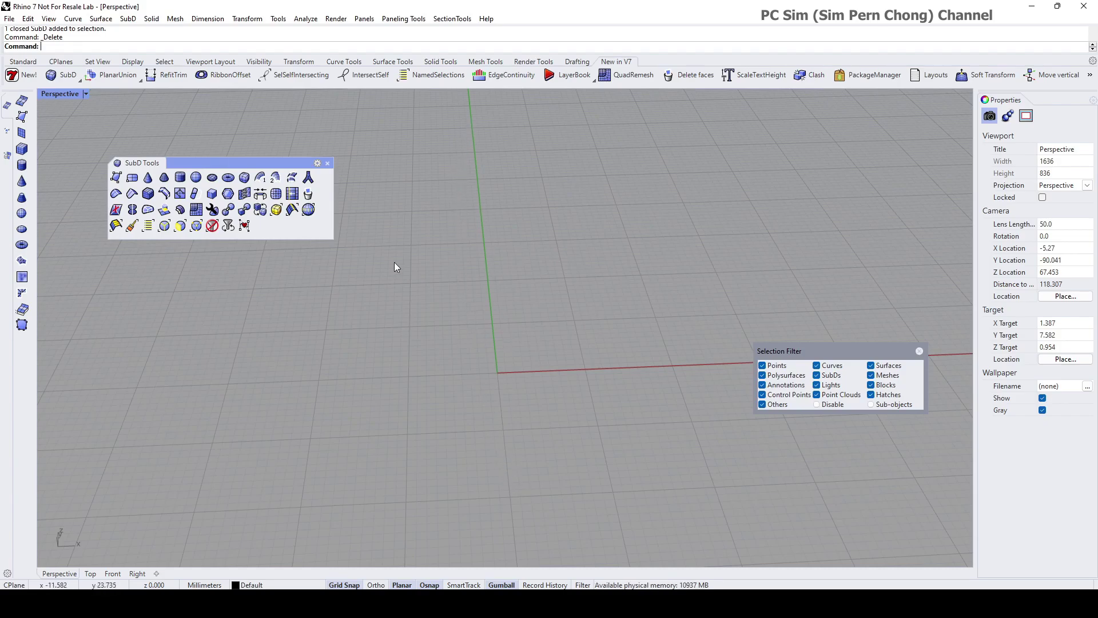
# Step: Create a SubD box near the origin with face count 1, using the base width as height
pyautogui.click(244, 178)
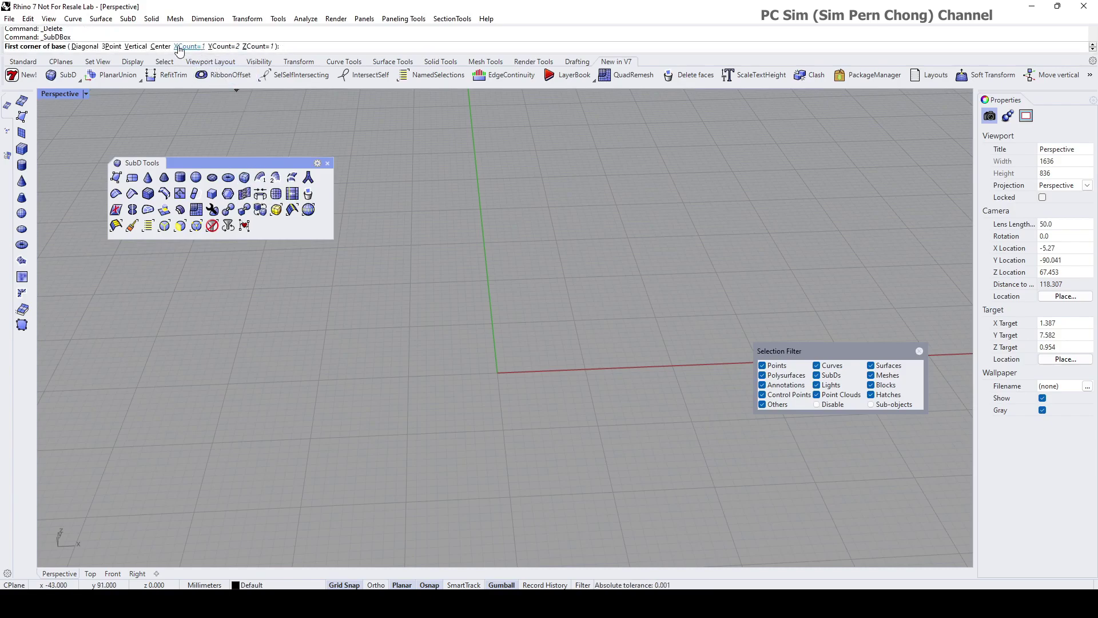
pyautogui.click(224, 46)
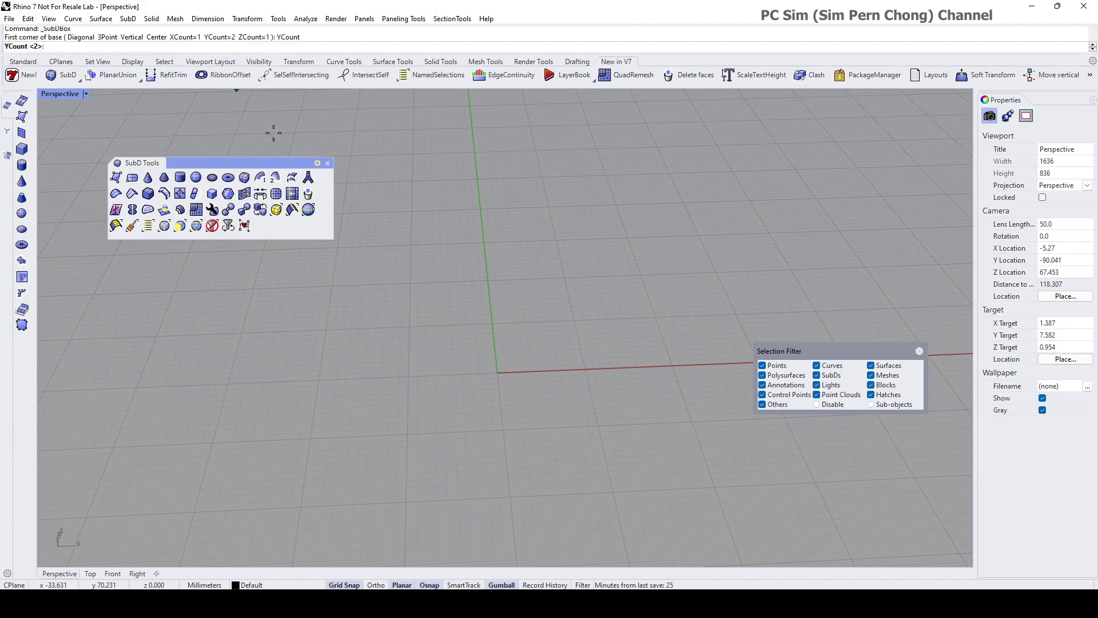
pyautogui.write('1')
pyautogui.press('Return')
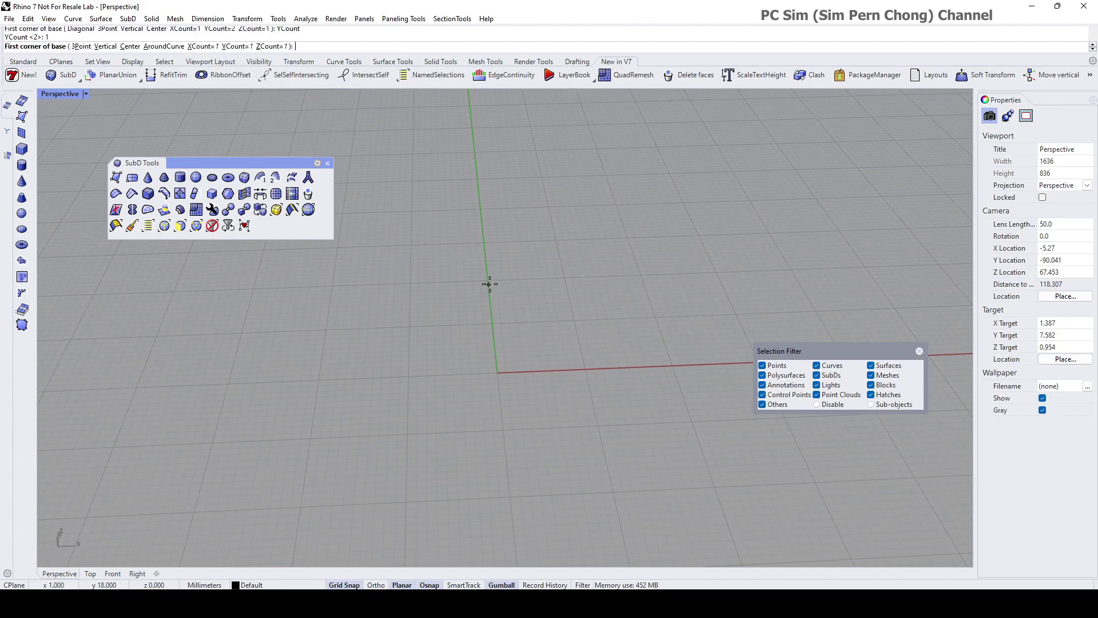
pyautogui.moveTo(501, 289); pyautogui.dragTo(499, 247, button='right')
pyautogui.click(508, 251)
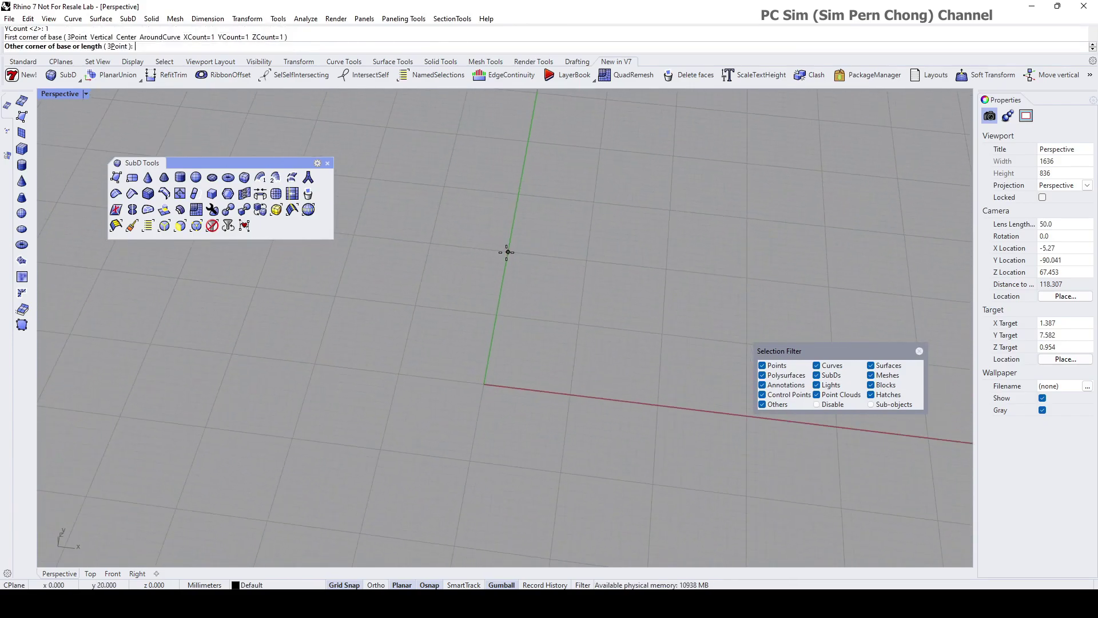
pyautogui.click(571, 395)
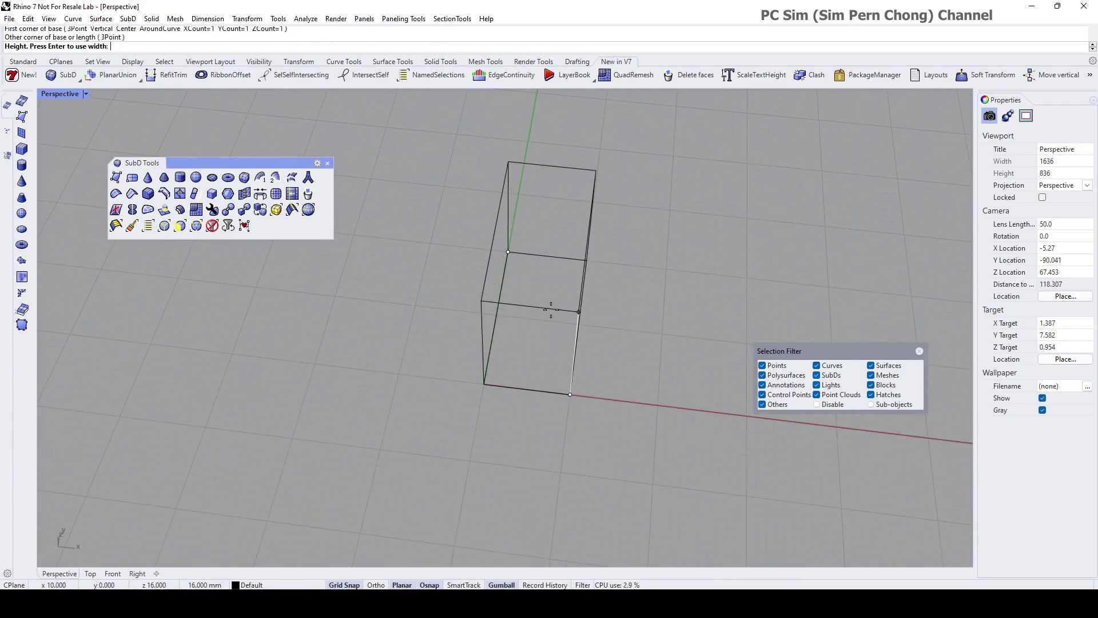
pyautogui.press('Return')
pyautogui.moveTo(571, 393); pyautogui.dragTo(610, 369, button='right')
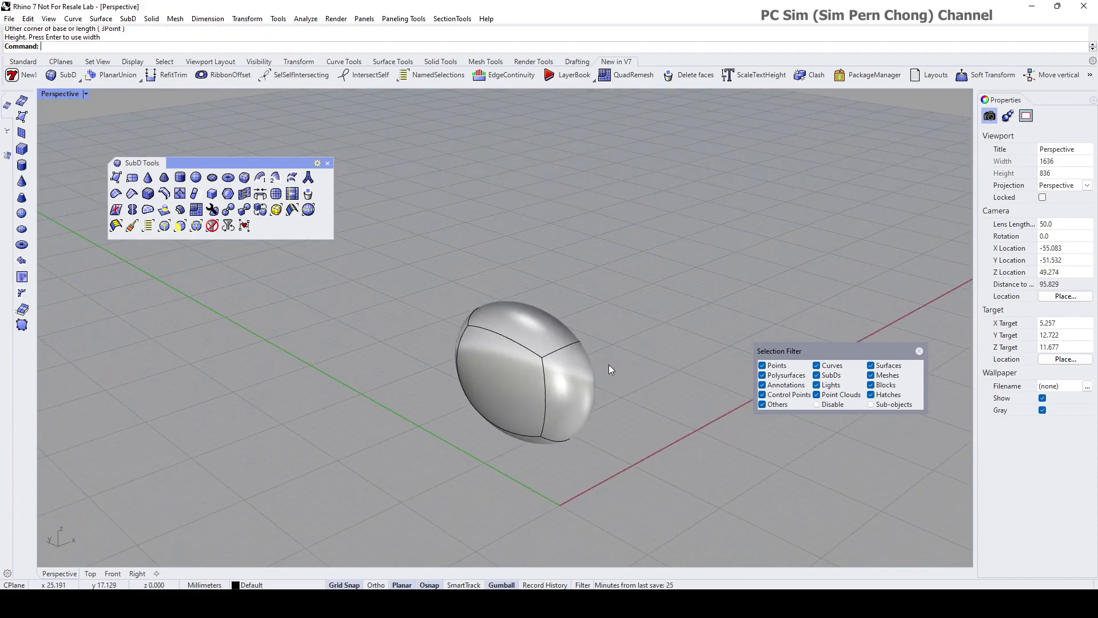
# Step: With Sub-objects picking on, delete a single face of the SubD ellipsoid
pyautogui.click(871, 405)
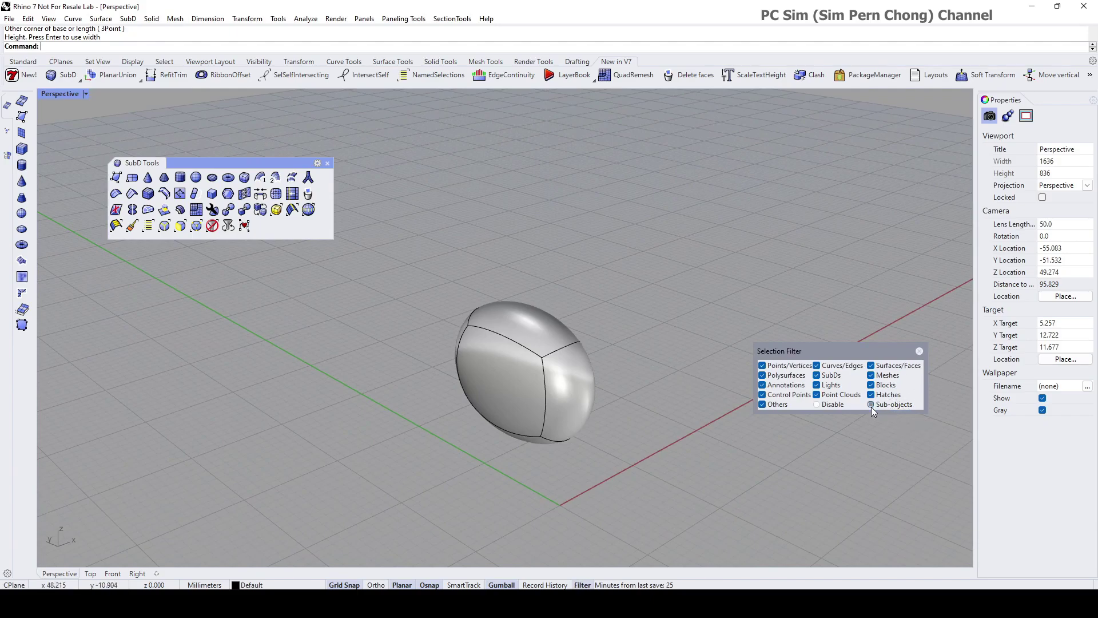
pyautogui.click(502, 382)
pyautogui.press('Delete')
pyautogui.scroll(-3, 506, 376)
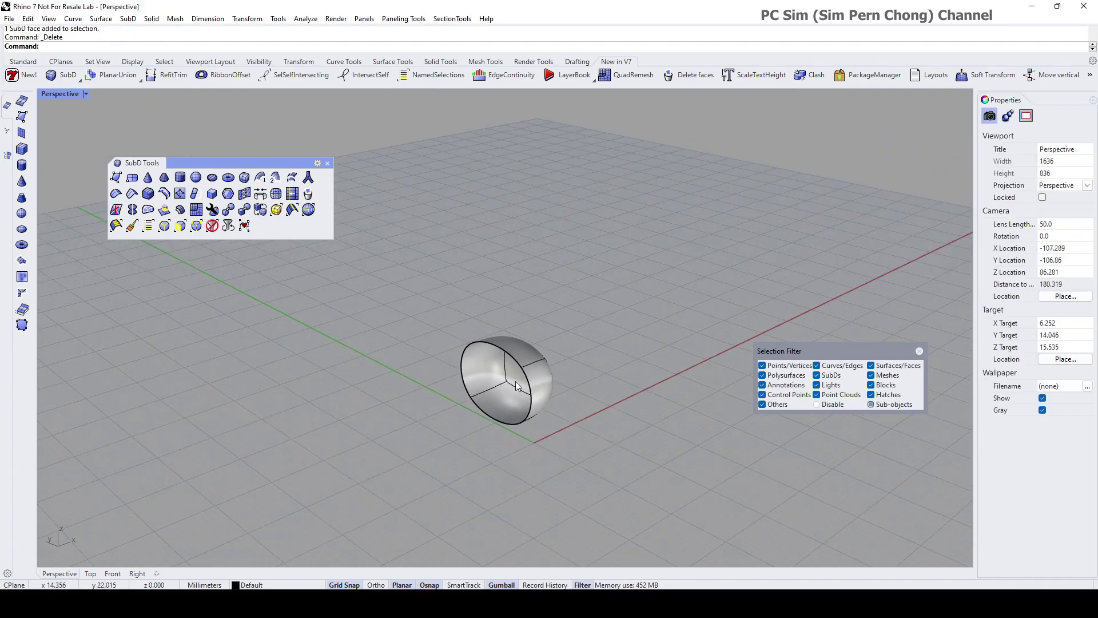
pyautogui.moveTo(517, 387); pyautogui.dragTo(393, 397, button='right')
pyautogui.scroll(3, 459, 387)
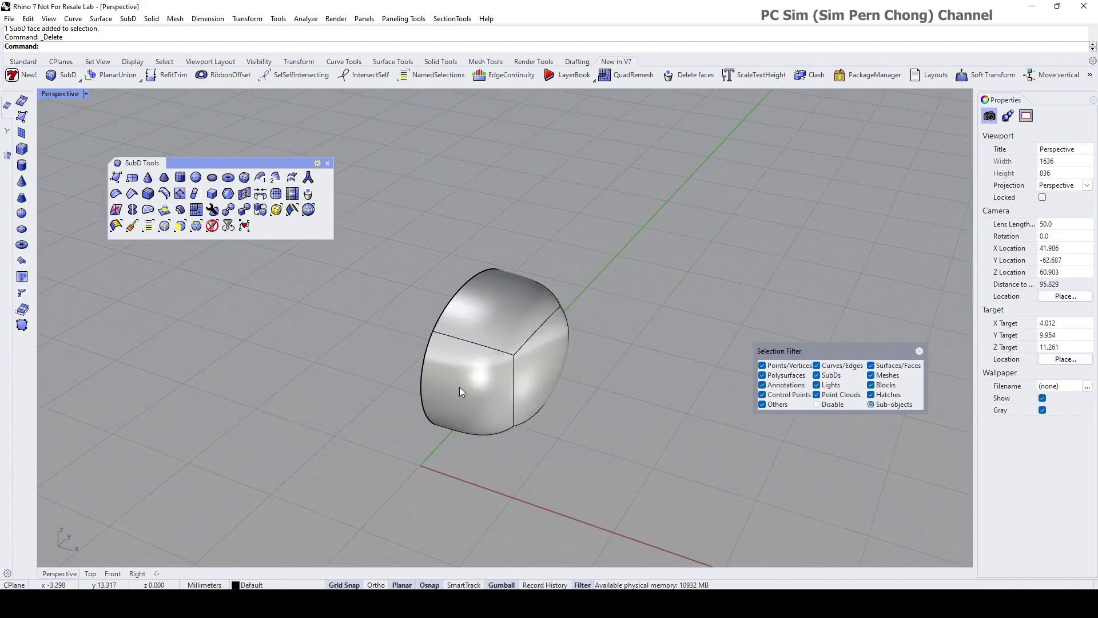
pyautogui.moveTo(458, 387); pyautogui.dragTo(500, 385, button='right')
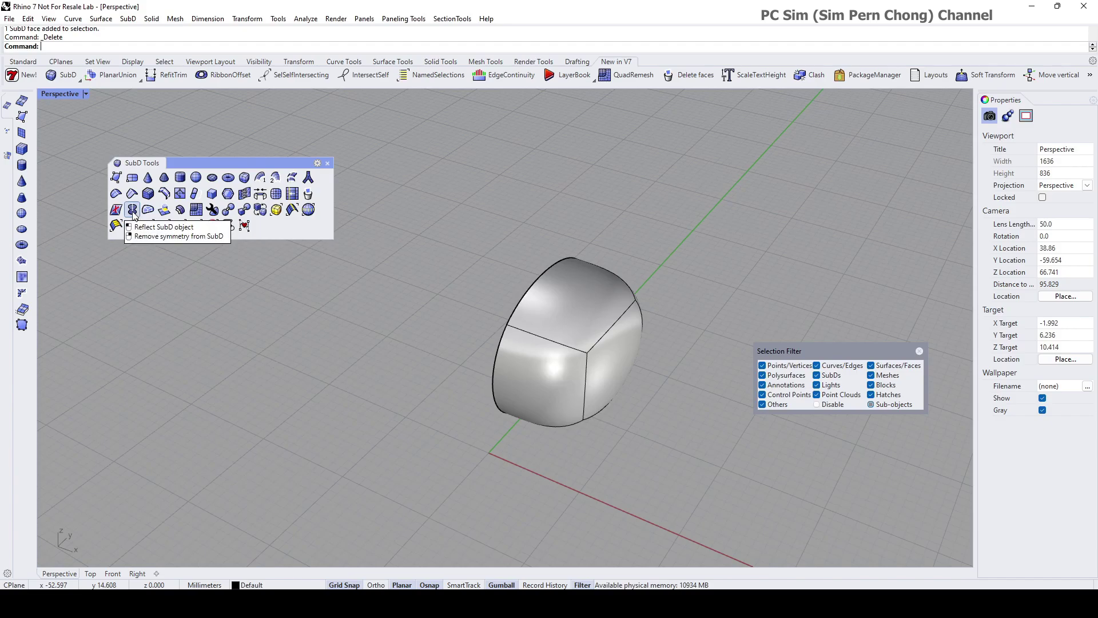
# Step: Turn off Sub-objects, select the open shell and run Reflect SubD object on it
pyautogui.click(871, 405)
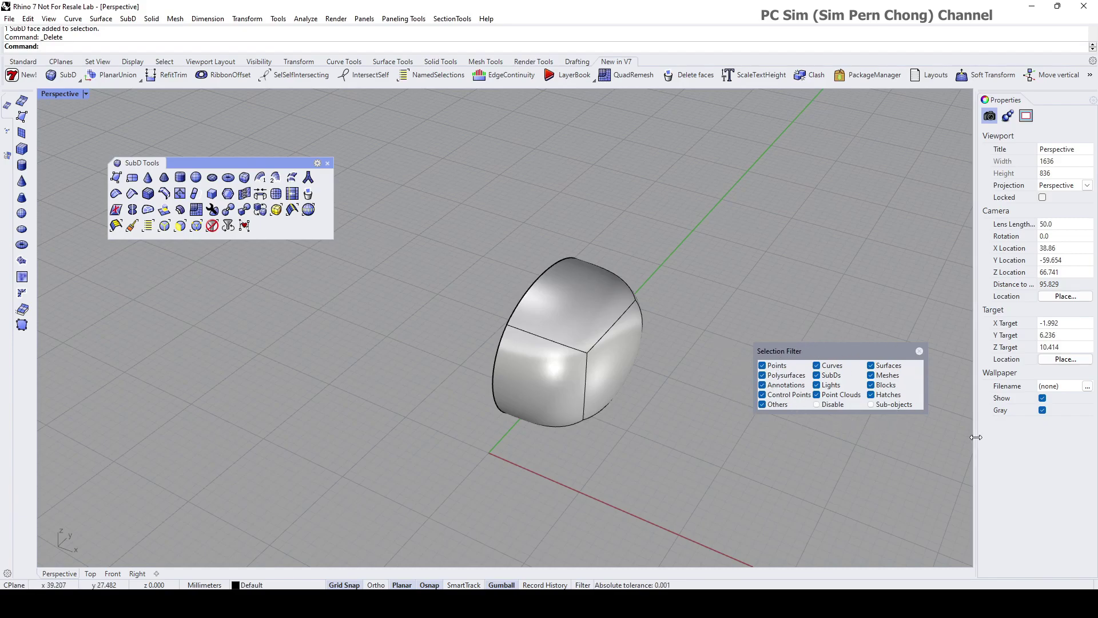
pyautogui.click(132, 209)
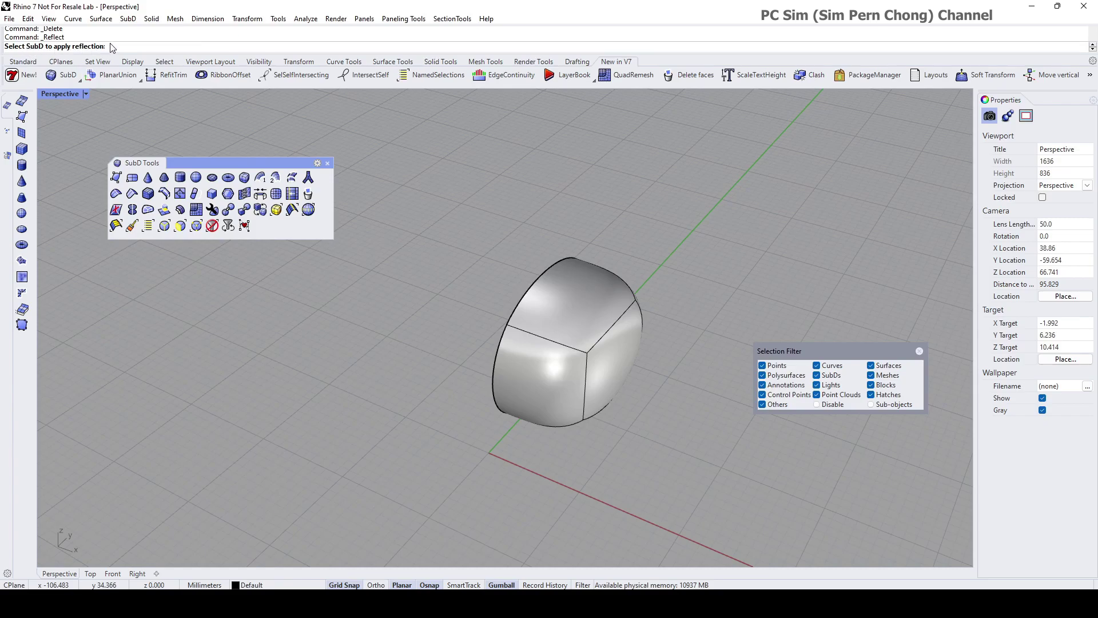
pyautogui.click(532, 334)
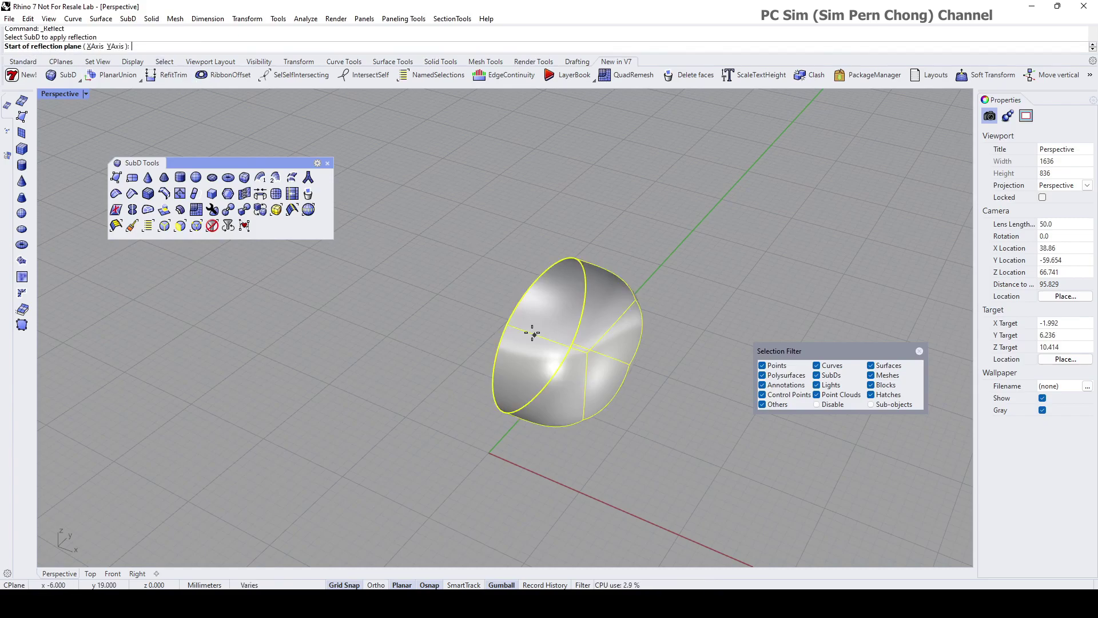
pyautogui.press('Escape')
pyautogui.moveTo(520, 338); pyautogui.dragTo(527, 329, button='right')
pyautogui.click(531, 321)
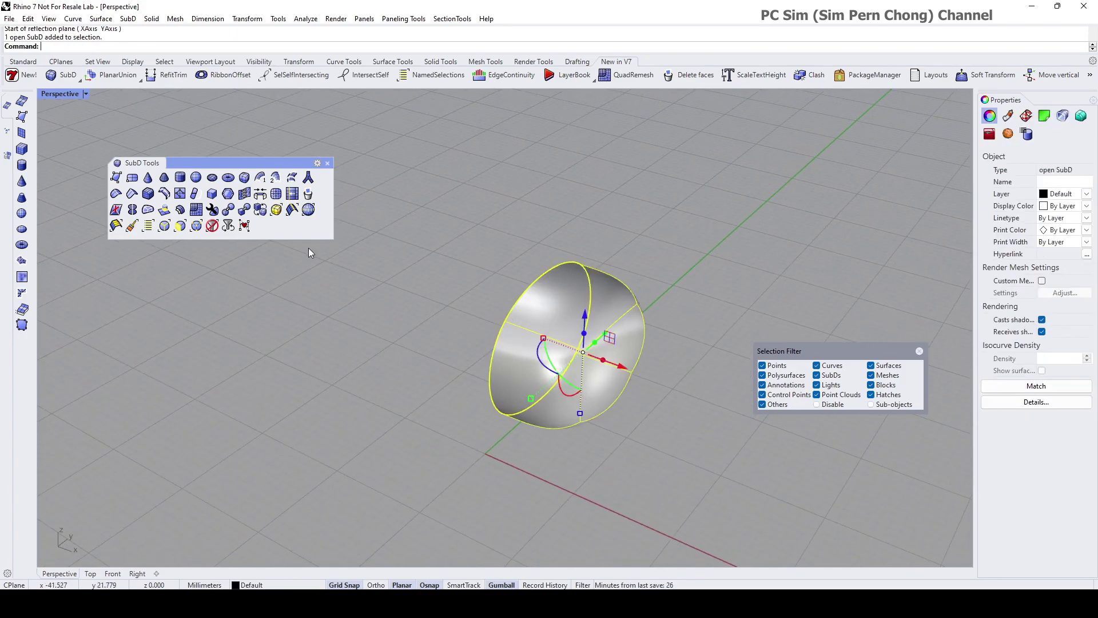
pyautogui.click(132, 210)
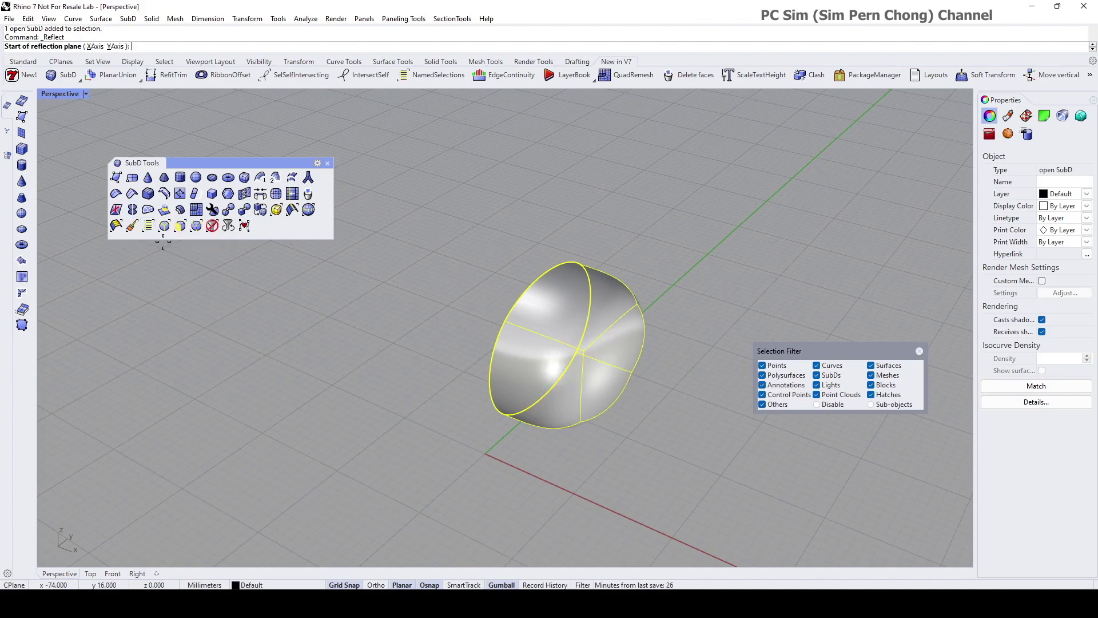
pyautogui.moveTo(232, 309); pyautogui.dragTo(395, 321, button='right')
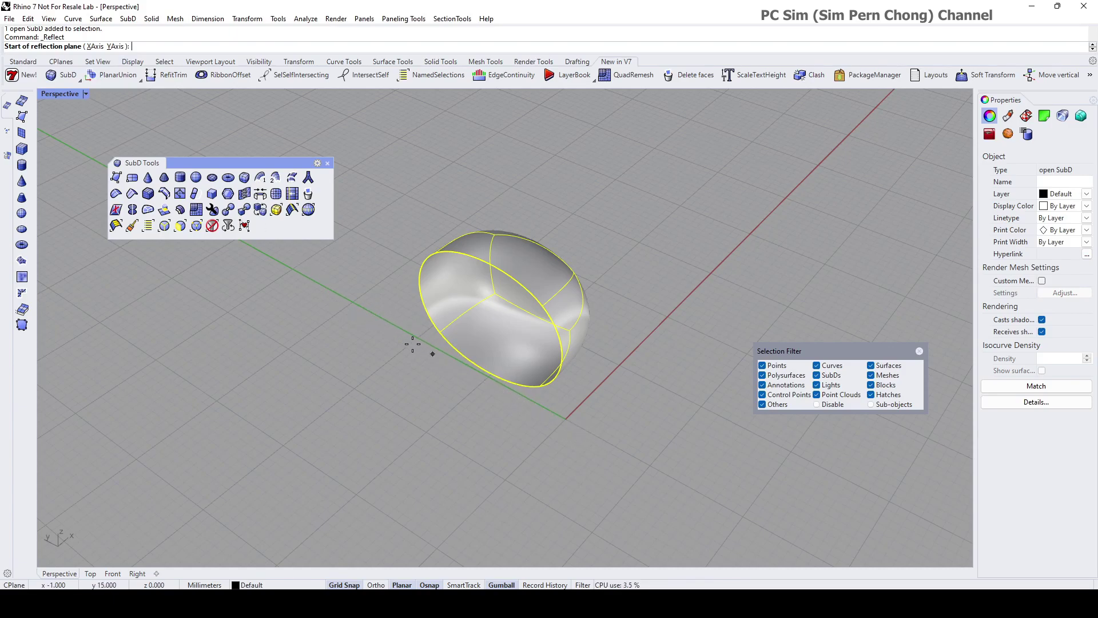
# Step: Set the reflection plane's start and end points, test Flip, and finish the mirror
pyautogui.click(377, 316)
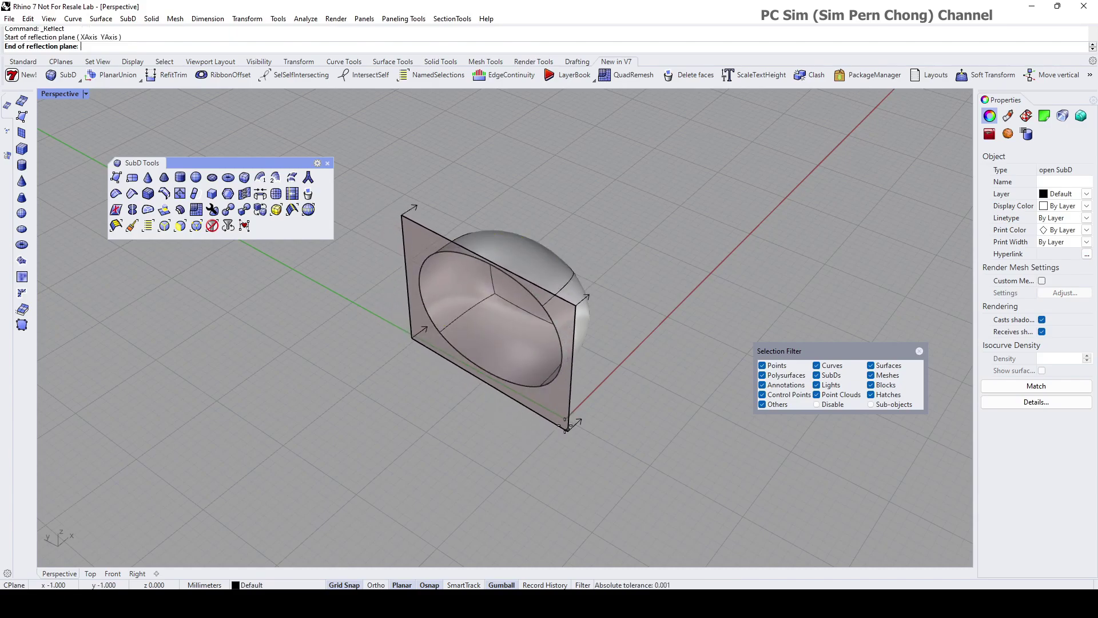
pyautogui.moveTo(435, 423); pyautogui.dragTo(378, 122, button='right')
pyautogui.click(523, 441)
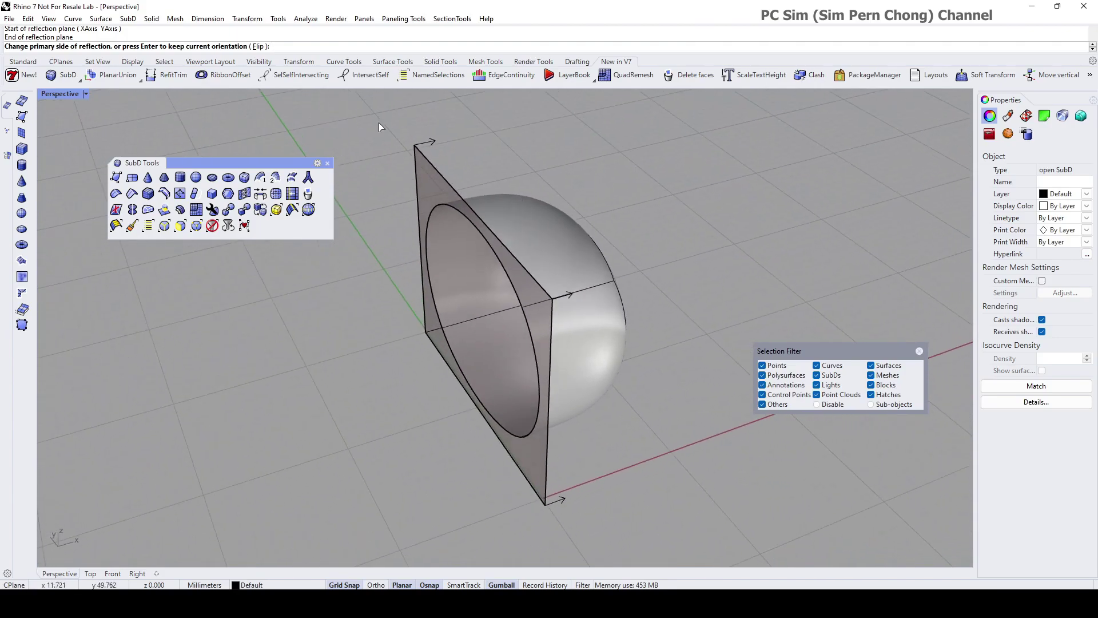
pyautogui.click(260, 46)
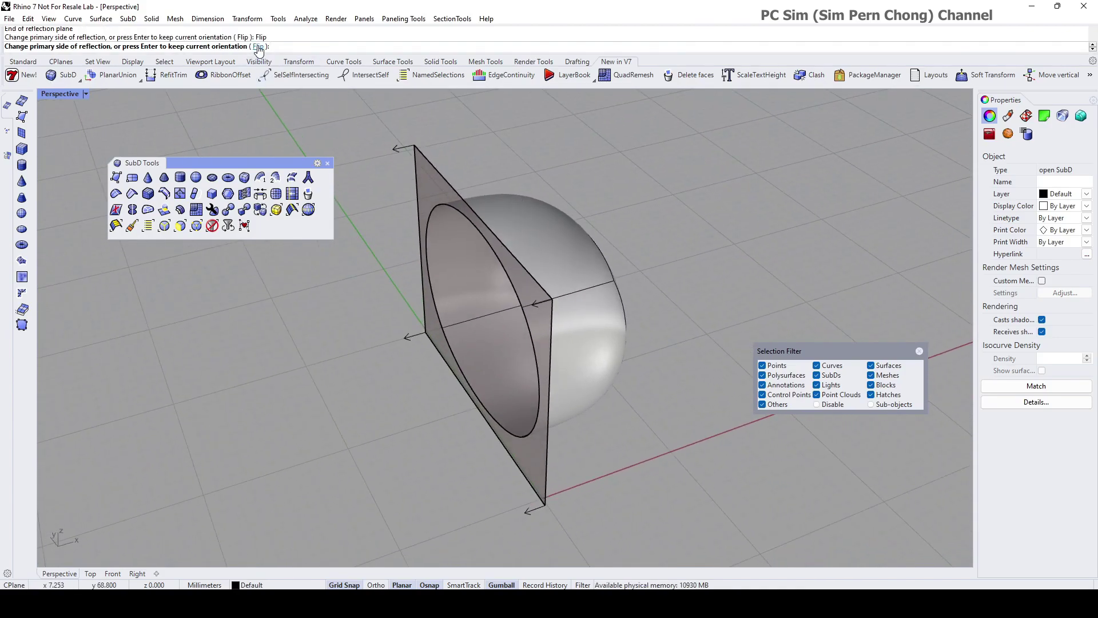
pyautogui.click(258, 46)
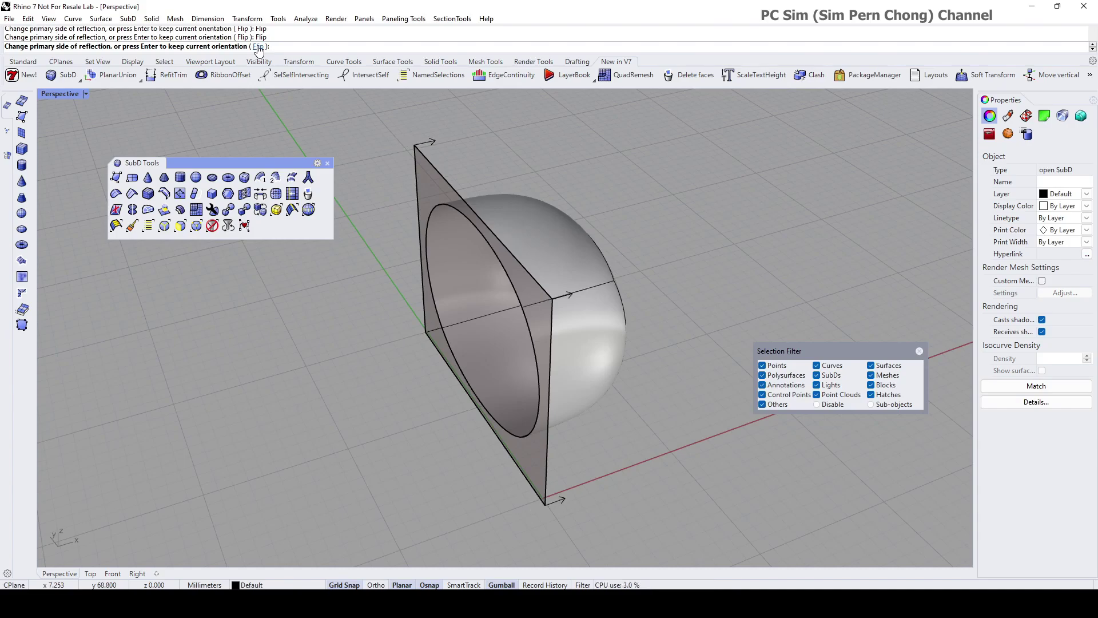
pyautogui.moveTo(475, 183); pyautogui.dragTo(658, 307, button='right')
pyautogui.press('Return')
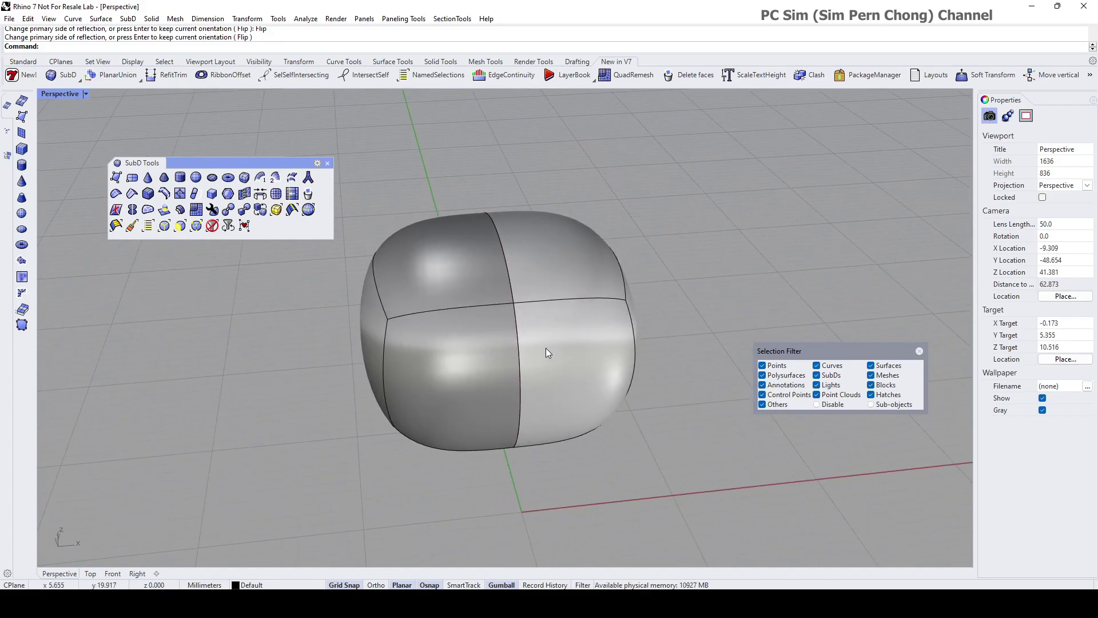
# Step: Enable Sub-objects and pull one end face outward to lengthen the SubD
pyautogui.moveTo(546, 347); pyautogui.dragTo(483, 369, button='right')
pyautogui.click(533, 376)
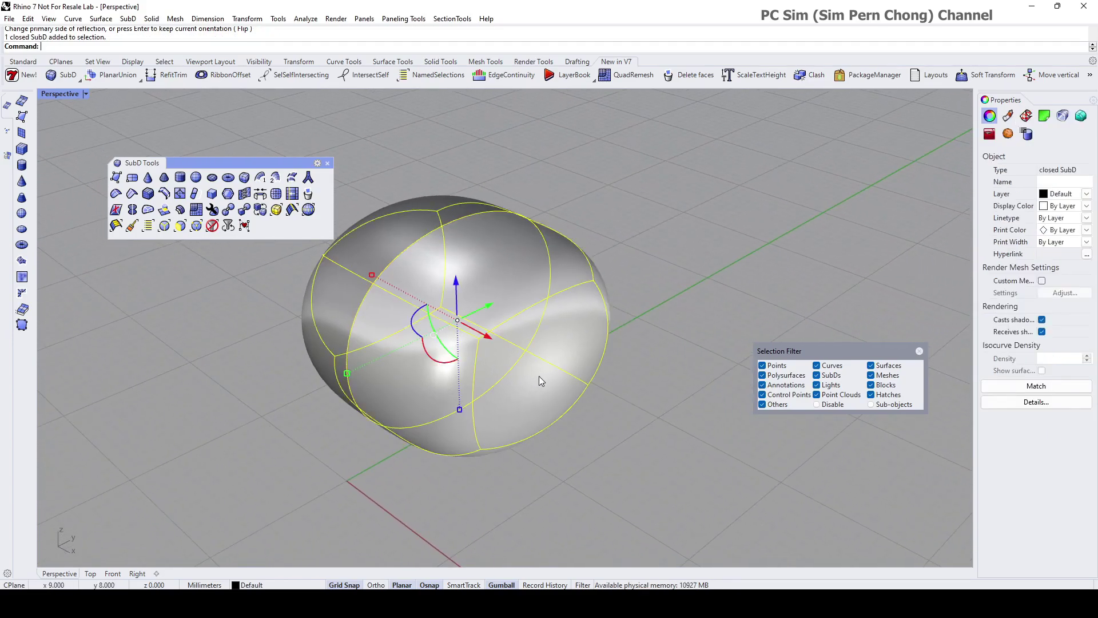
pyautogui.click(679, 369)
pyautogui.click(871, 404)
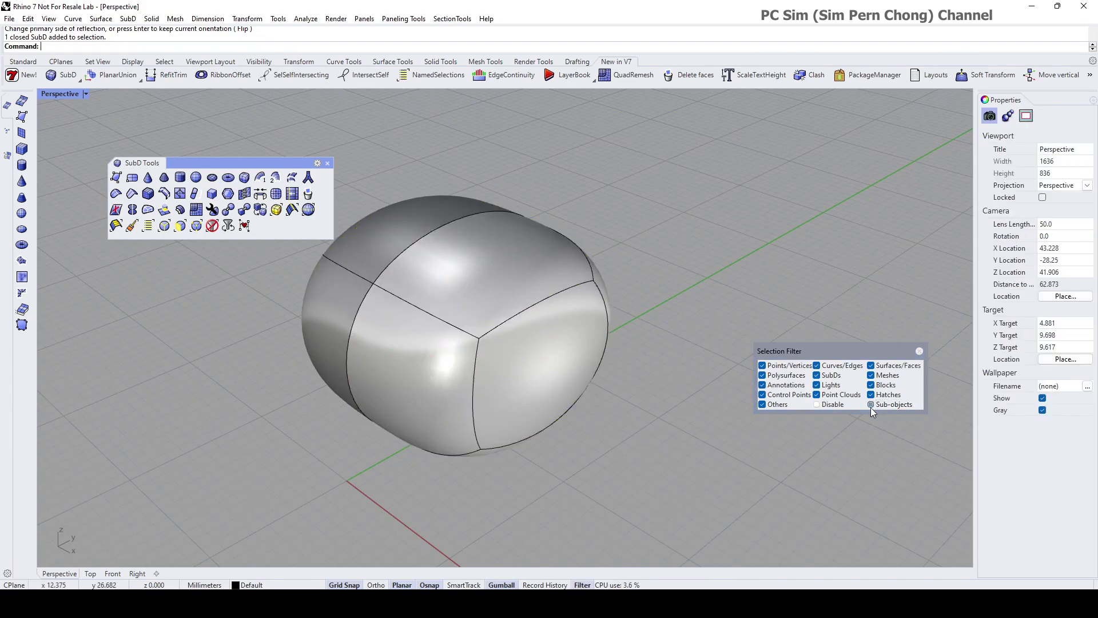
pyautogui.click(551, 373)
pyautogui.moveTo(550, 373); pyautogui.dragTo(602, 368, button='right')
pyautogui.moveTo(596, 363); pyautogui.dragTo(712, 381)
# Step: Drag the selected end face forward to bend the body into a U shape
pyautogui.moveTo(506, 369); pyautogui.dragTo(369, 355, button='right')
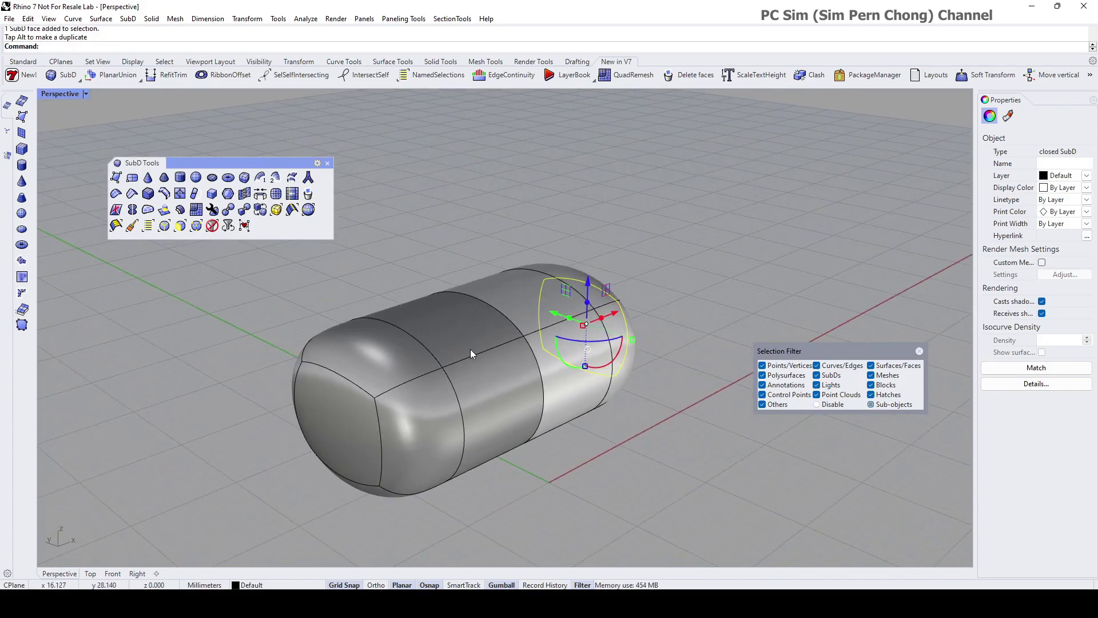
pyautogui.moveTo(470, 350); pyautogui.dragTo(452, 338, button='right')
pyautogui.moveTo(452, 338); pyautogui.dragTo(440, 366)
pyautogui.moveTo(441, 366); pyautogui.dragTo(568, 334, button='right')
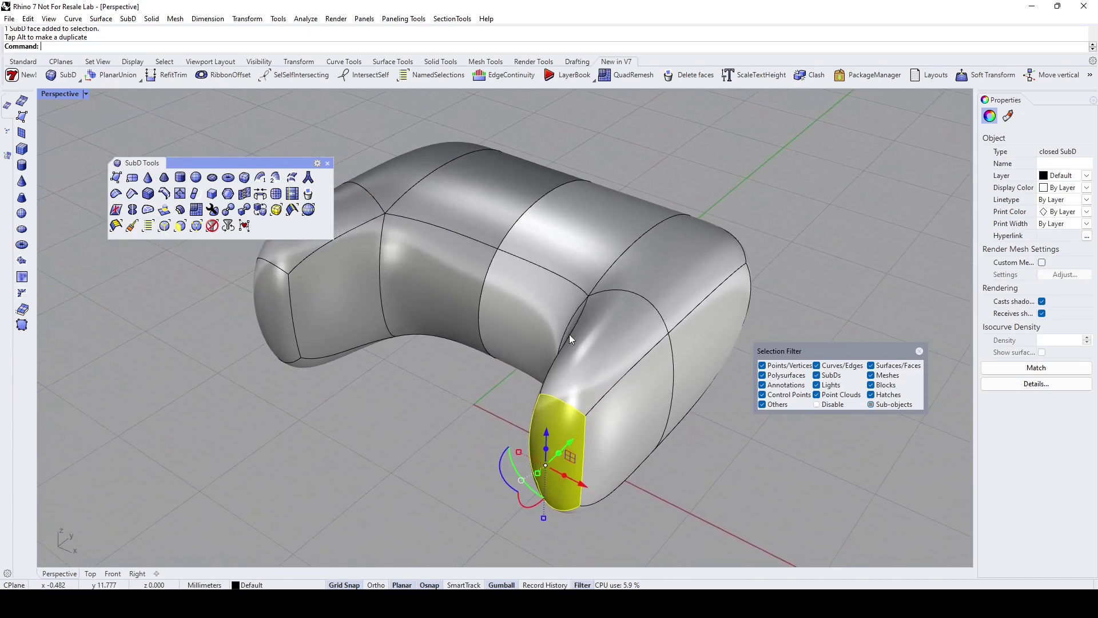
pyautogui.scroll(-4, 569, 334)
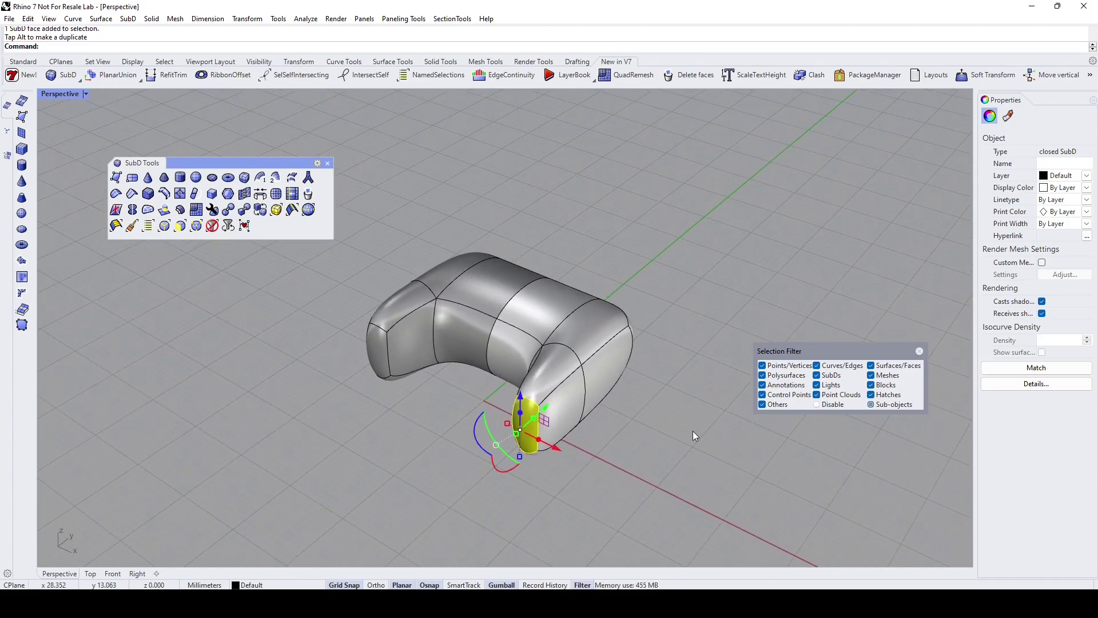
pyautogui.press('Escape')
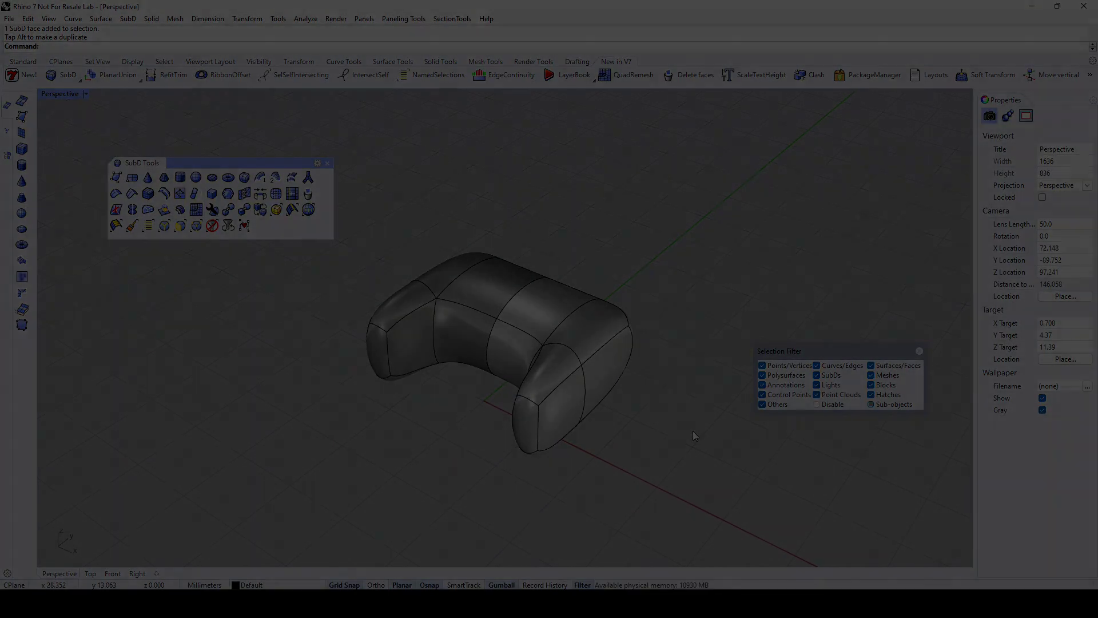